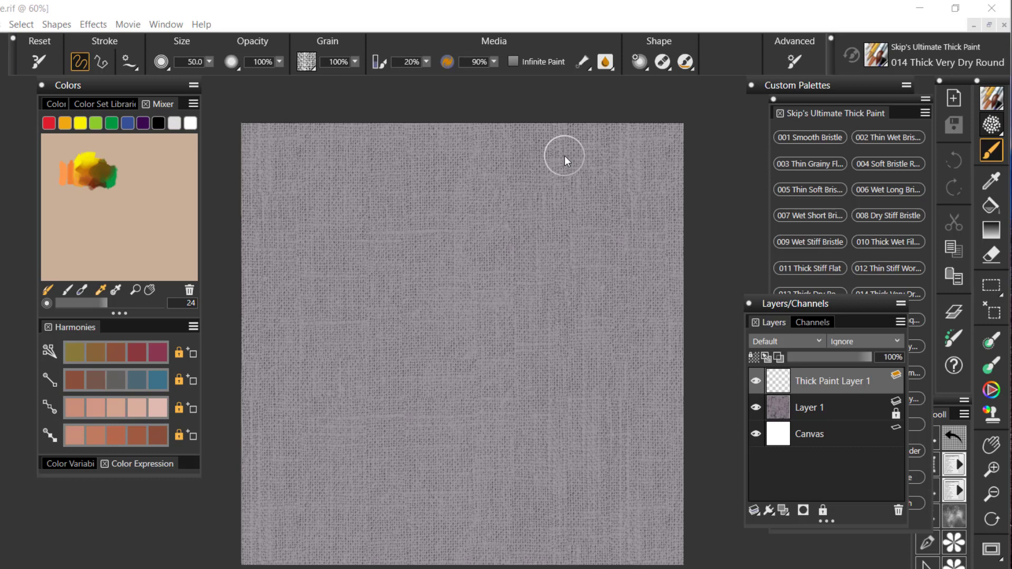
# Enlarge the Mixer's sampling brush from 24 to 50
pyautogui.moveTo(107, 301); pyautogui.dragTo(177, 314)
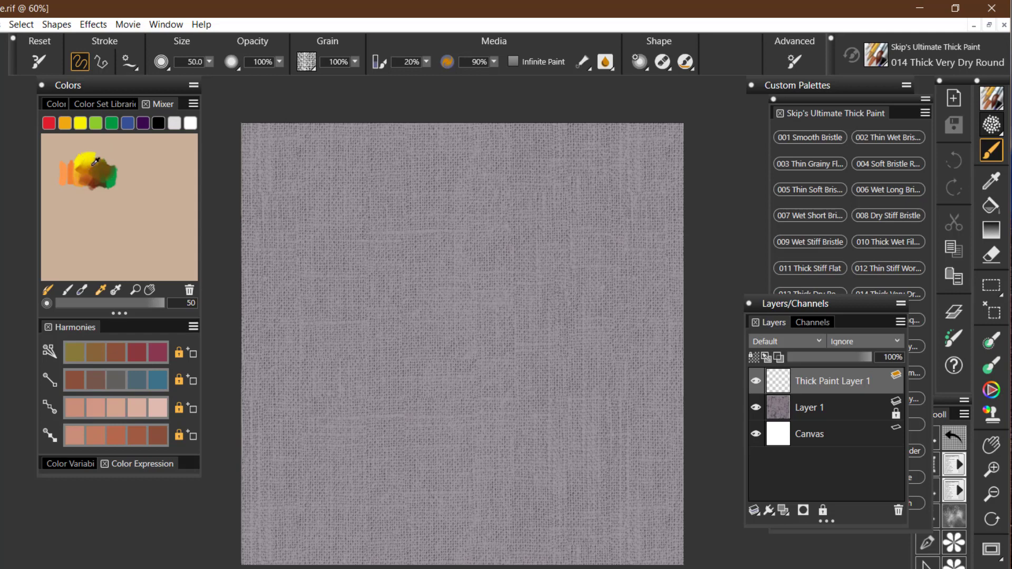
# Paint two diagonal dry-brush test strokes on the linen, then undo them
pyautogui.moveTo(401, 324)
pyautogui.mouseDown()
pyautogui.moveTo(361, 339)
pyautogui.moveTo(321, 397)
pyautogui.mouseUp()
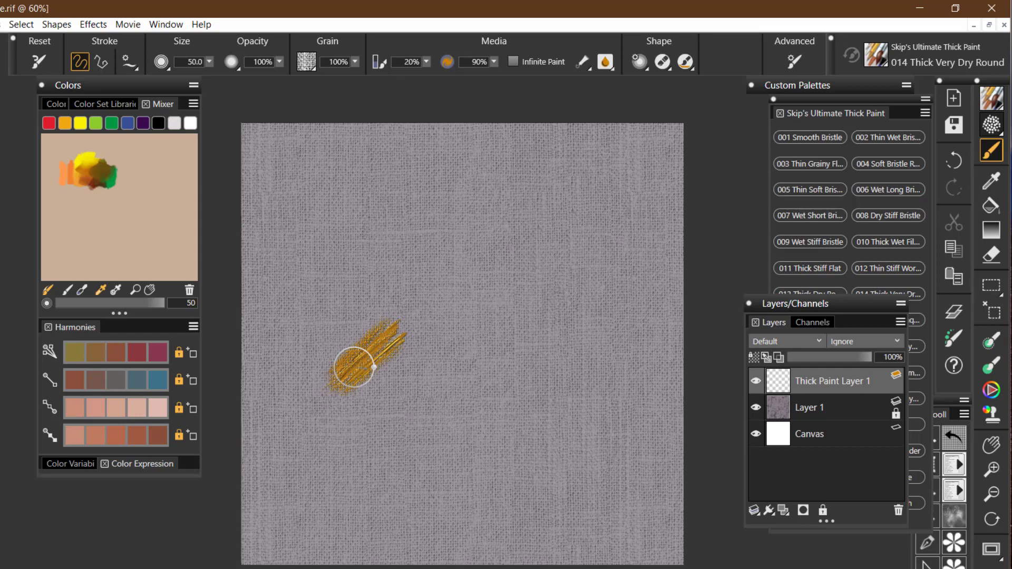
pyautogui.moveTo(354, 367); pyautogui.dragTo(493, 246)
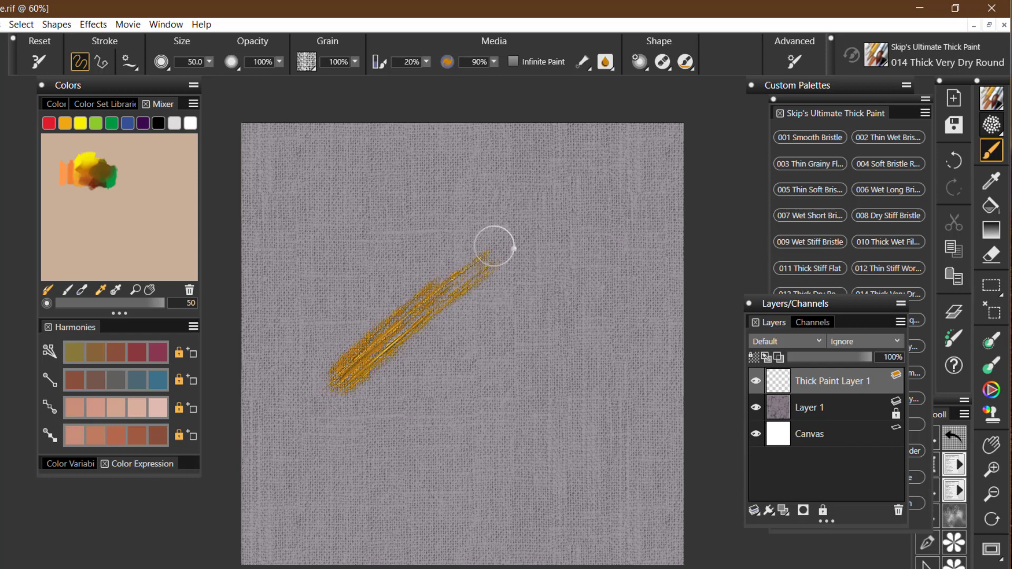
pyautogui.hotkey('ctrl', 'z')
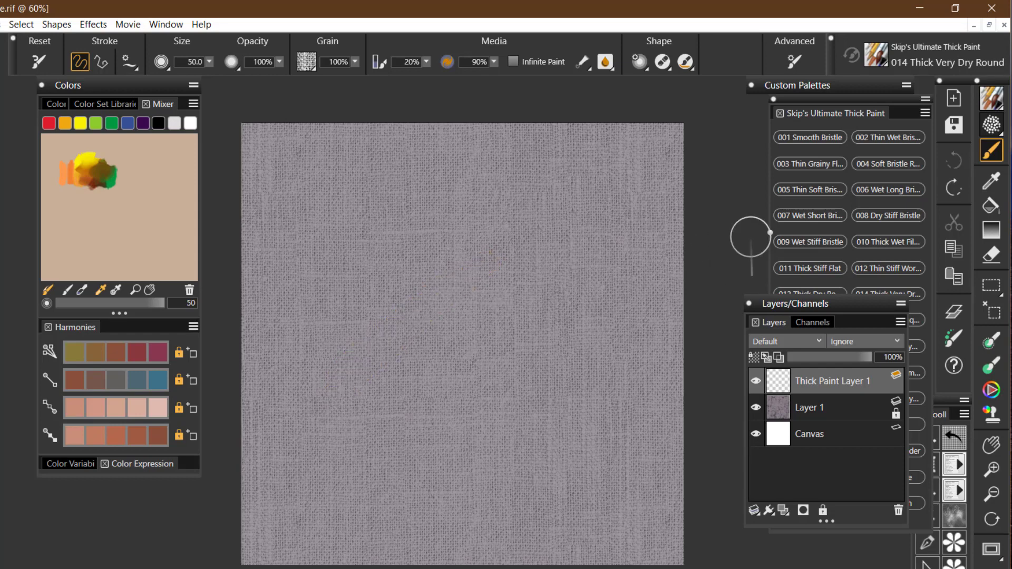
# Switch to 002 Thin Wet Bristle, paint a diagonal test stroke, and undo it
pyautogui.click(902, 138)
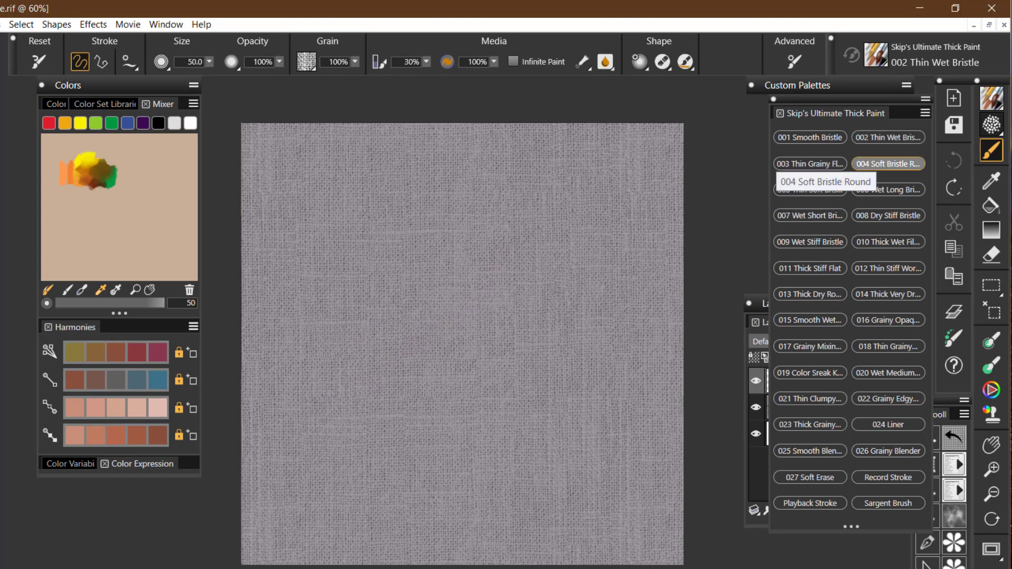
pyautogui.moveTo(325, 436); pyautogui.dragTo(483, 280)
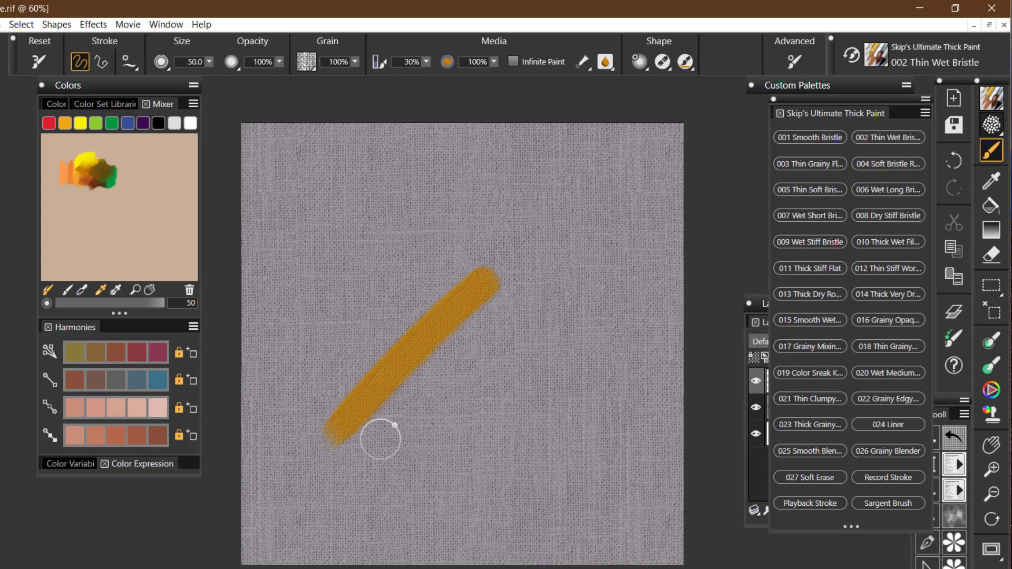
pyautogui.hotkey('ctrl', 'z')
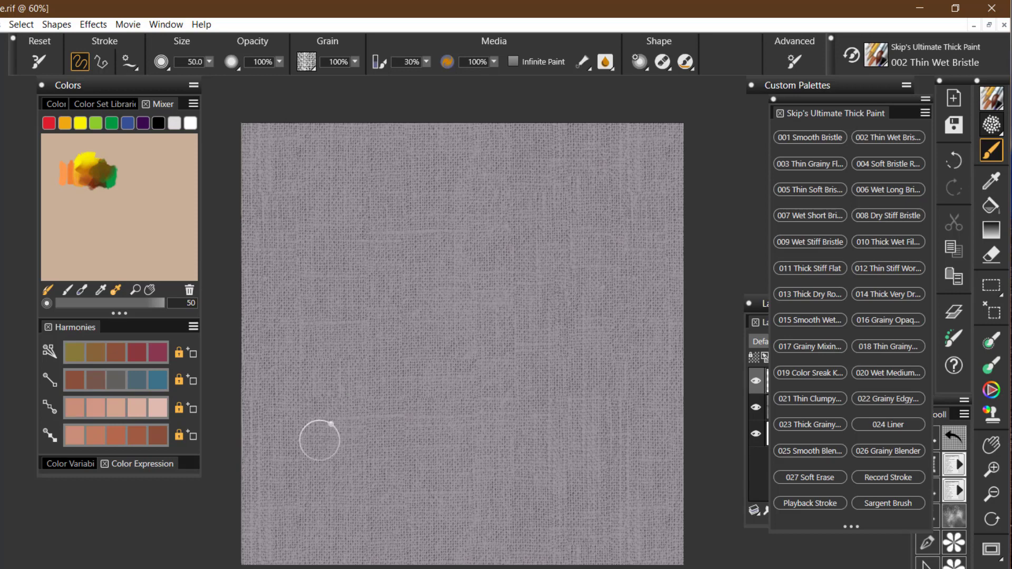
# Paint yellow, olive and orange strokes, sampling Mixer colour at size 20
pyautogui.moveTo(318, 436)
pyautogui.mouseDown()
pyautogui.moveTo(389, 388)
pyautogui.moveTo(534, 240)
pyautogui.mouseUp()
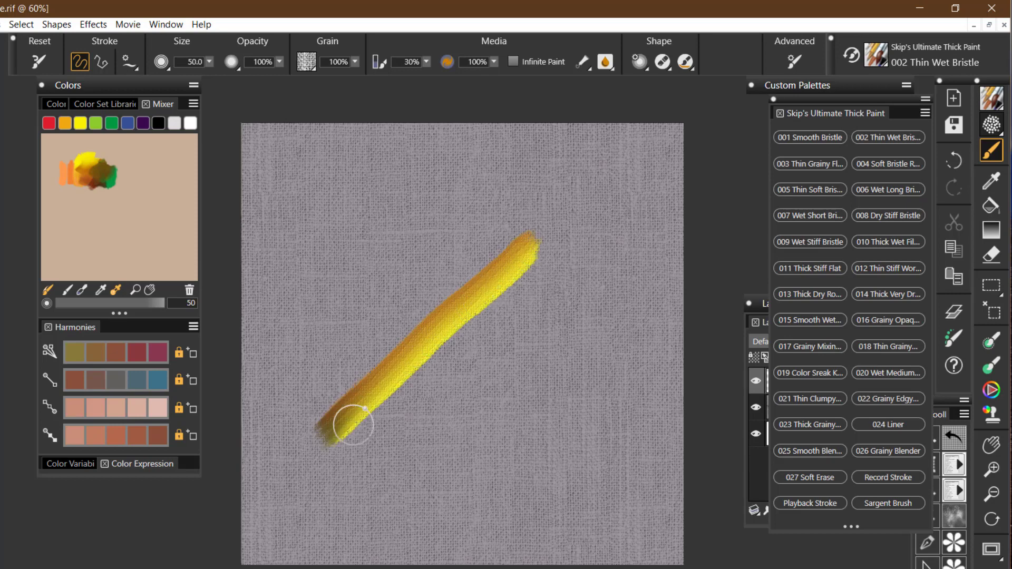
pyautogui.click(98, 304)
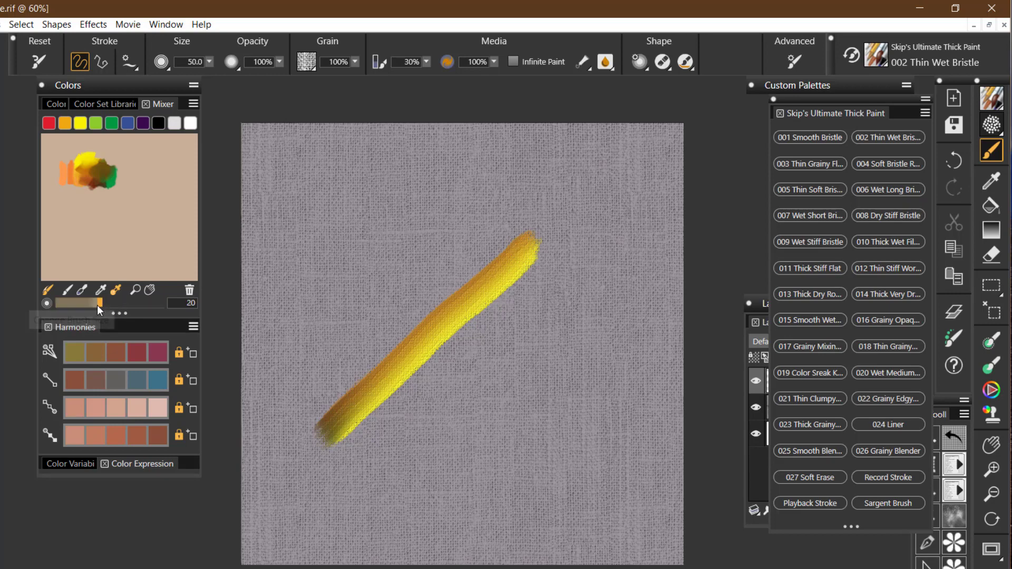
pyautogui.click(114, 291)
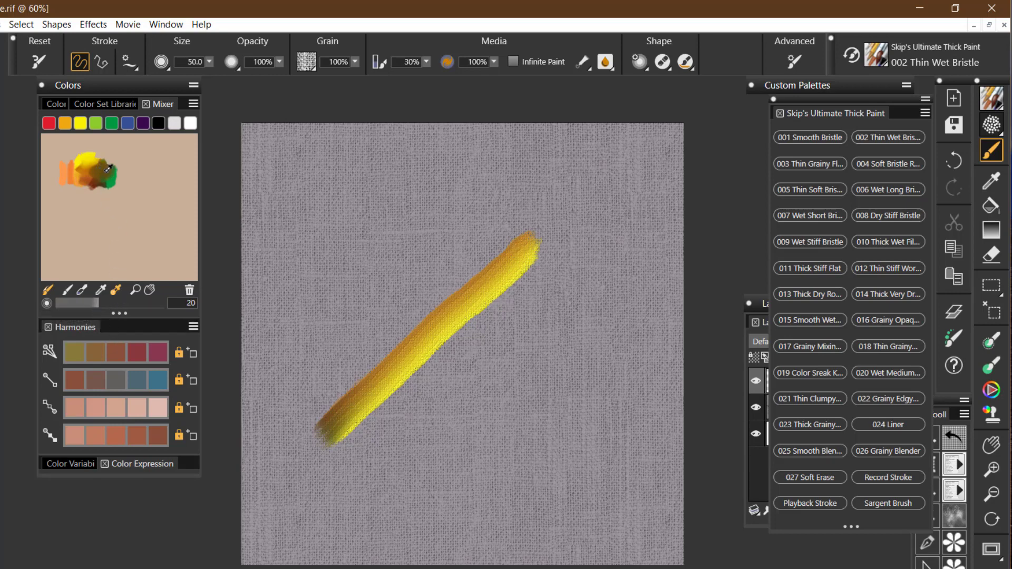
pyautogui.moveTo(385, 487); pyautogui.dragTo(572, 328)
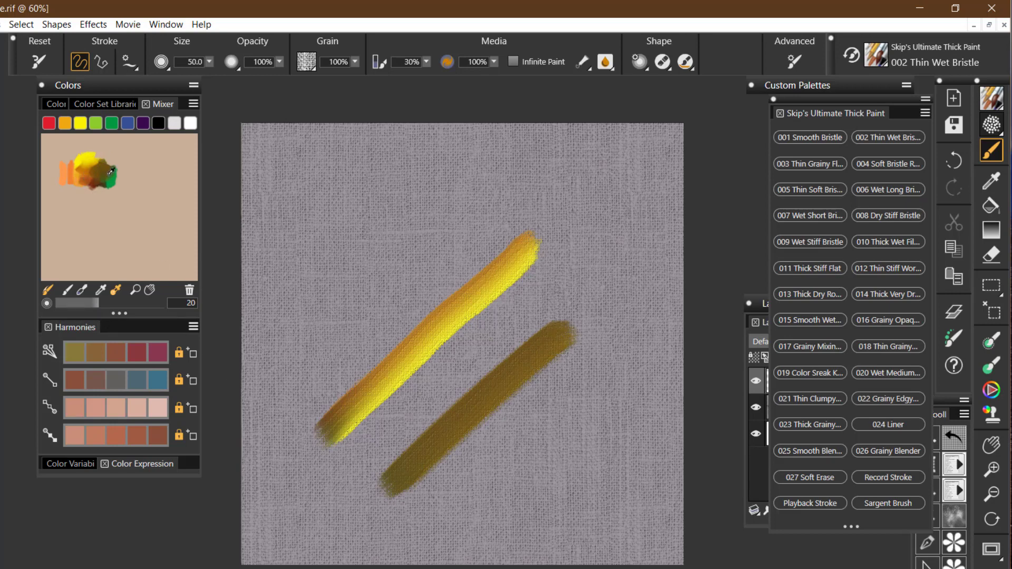
pyautogui.moveTo(472, 510); pyautogui.dragTo(632, 370)
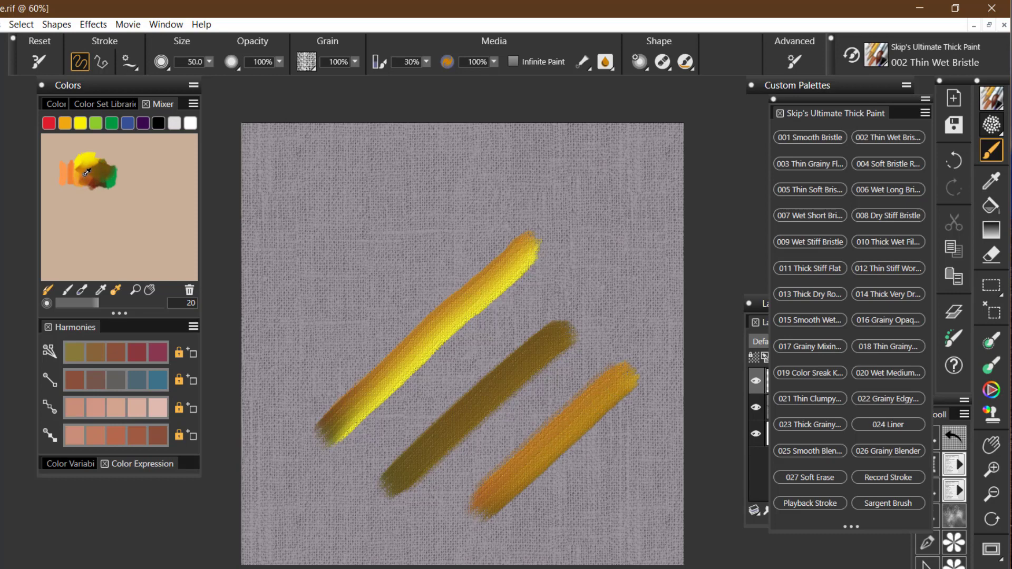
# Blend the Mixer pad at size 50, paint more mixed strokes, then clear the canvas
pyautogui.moveTo(88, 174)
pyautogui.mouseDown()
pyautogui.moveTo(78, 173)
pyautogui.moveTo(85, 162)
pyautogui.mouseUp()
pyautogui.moveTo(278, 393); pyautogui.dragTo(472, 215)
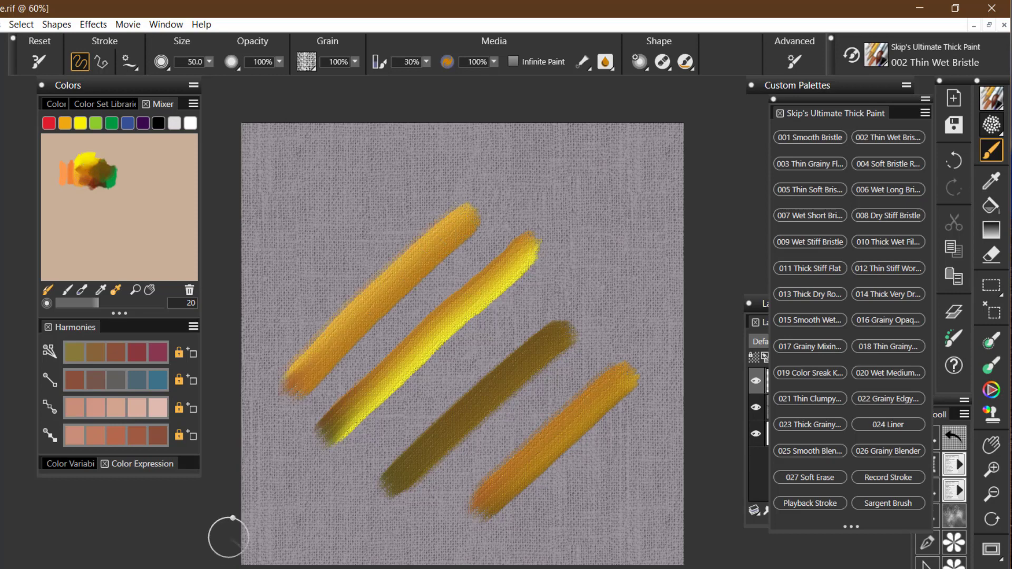
pyautogui.moveTo(101, 302); pyautogui.dragTo(141, 295)
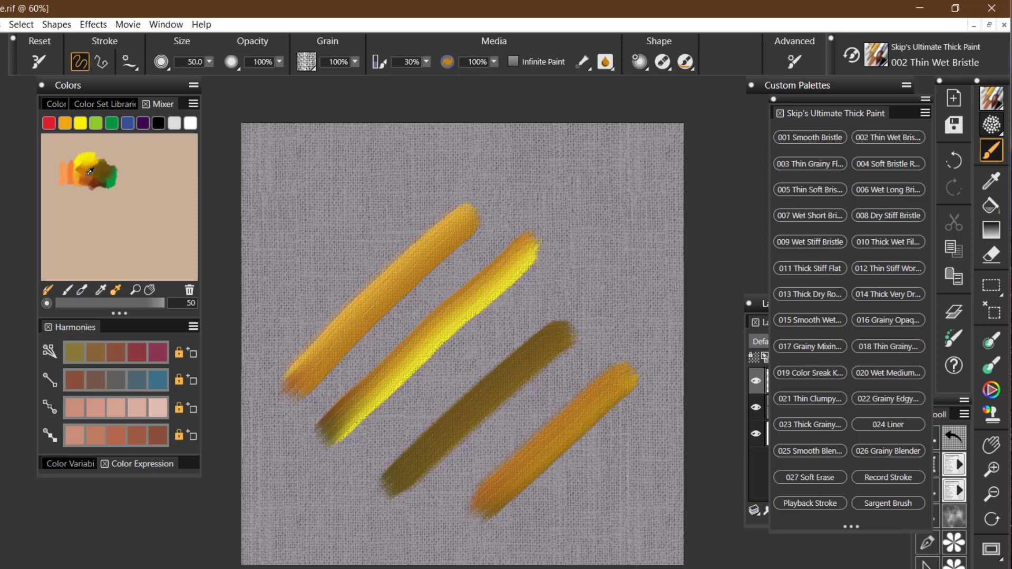
pyautogui.moveTo(85, 165); pyautogui.dragTo(101, 169)
pyautogui.moveTo(640, 227); pyautogui.dragTo(370, 434)
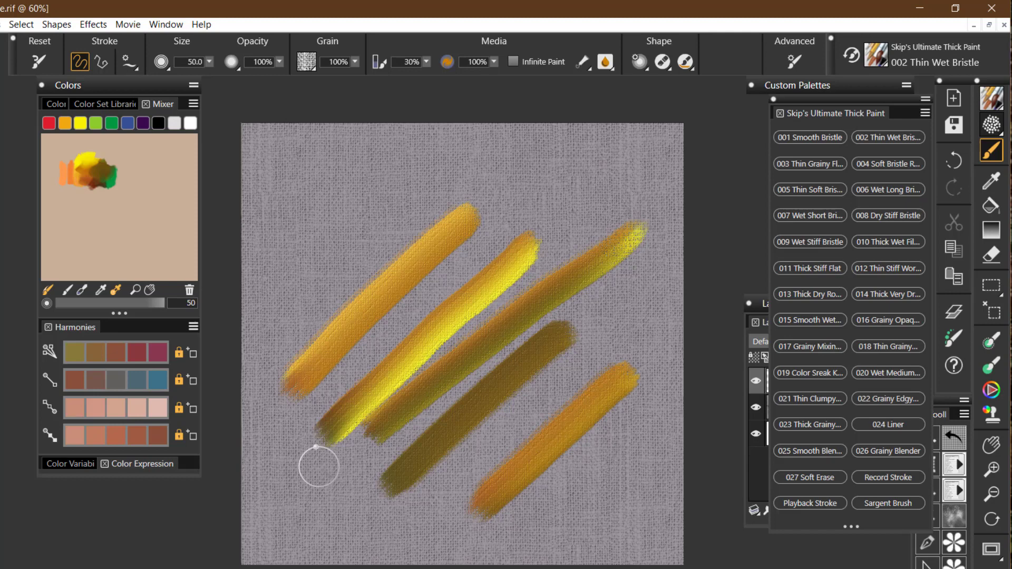
pyautogui.hotkey('ctrl', 'a')
pyautogui.press('Delete')
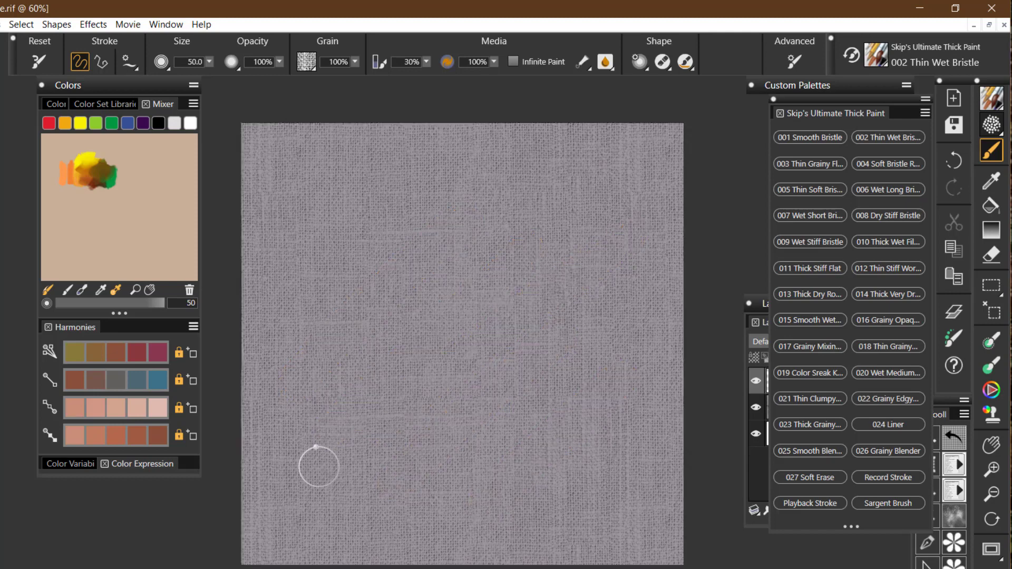
# Switch to 014 Thick Very Dry Round, paint three diagonal test strokes, and undo
pyautogui.click(881, 293)
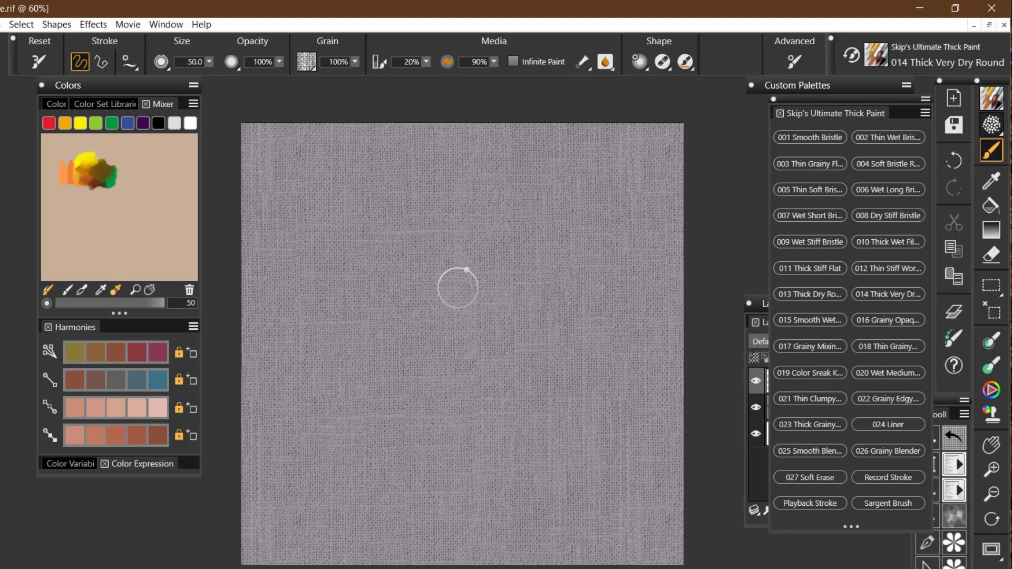
pyautogui.moveTo(488, 252); pyautogui.dragTo(375, 399)
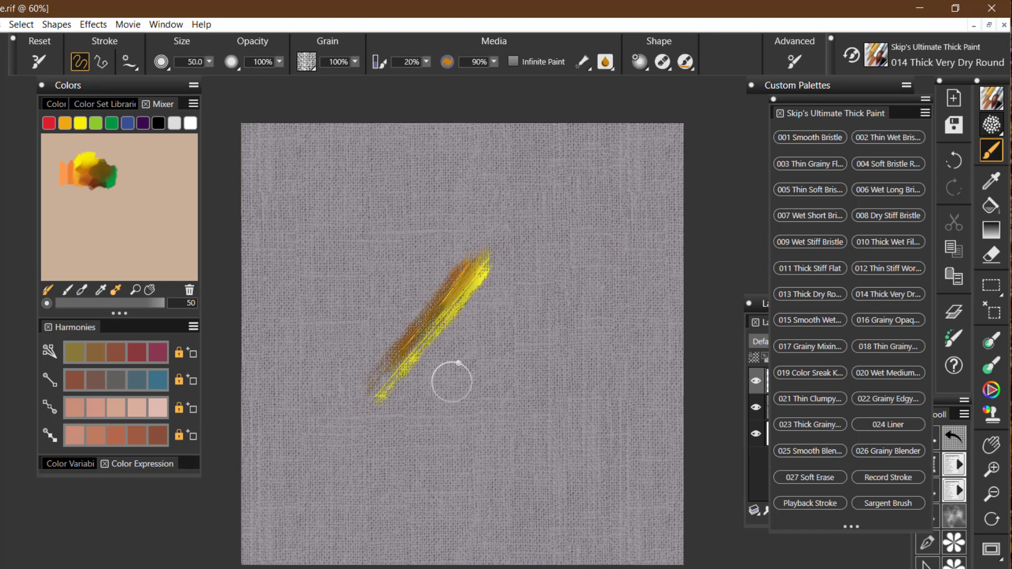
pyautogui.moveTo(424, 435); pyautogui.dragTo(600, 233)
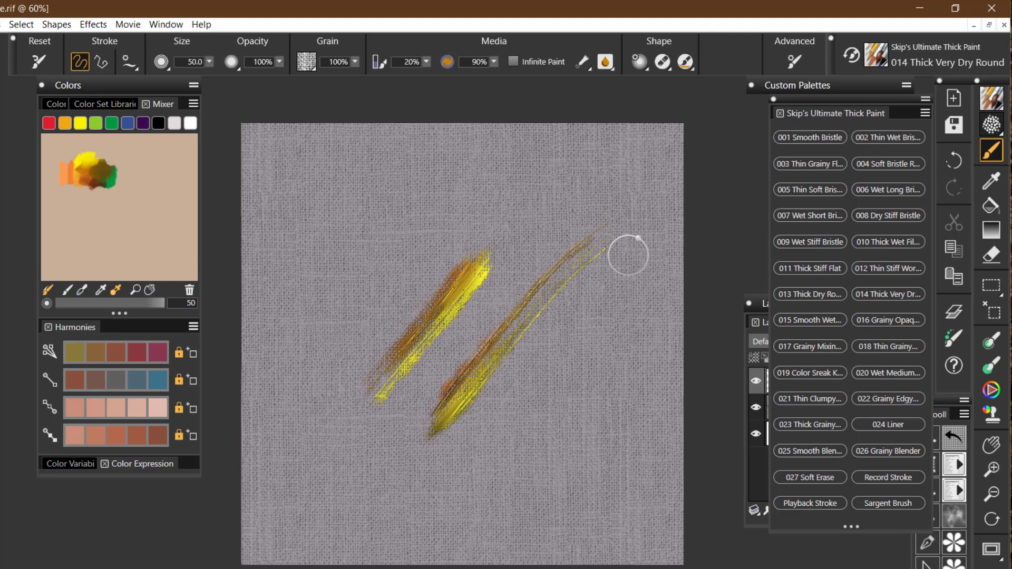
pyautogui.moveTo(627, 272); pyautogui.dragTo(367, 542)
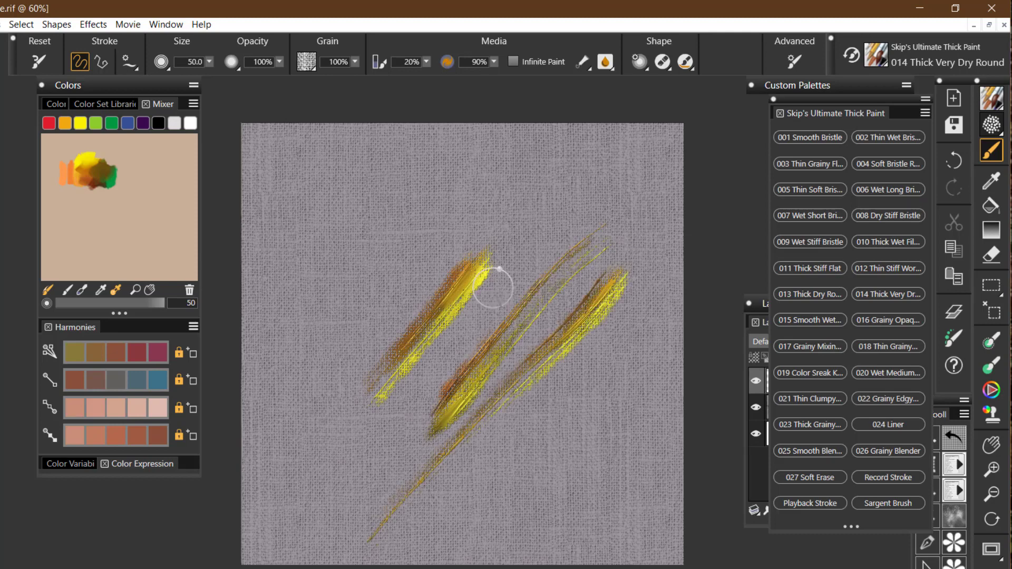
pyautogui.hotkey('ctrl', 'z')
pyautogui.hotkey('ctrl', 'z')
pyautogui.hotkey('ctrl', 'z')
pyautogui.hotkey('ctrl', 'z')
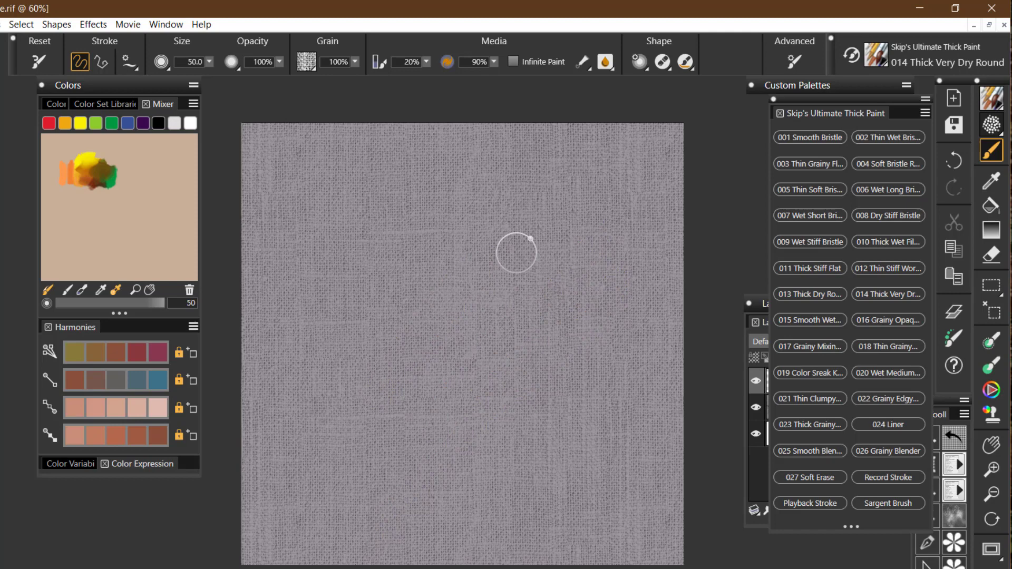
# Paint and clear circle strokes, then paint and undo a curving stroke
pyautogui.moveTo(506, 232)
pyautogui.mouseDown()
pyautogui.moveTo(379, 246)
pyautogui.moveTo(375, 424)
pyautogui.moveTo(573, 386)
pyautogui.moveTo(564, 266)
pyautogui.moveTo(519, 258)
pyautogui.mouseUp()
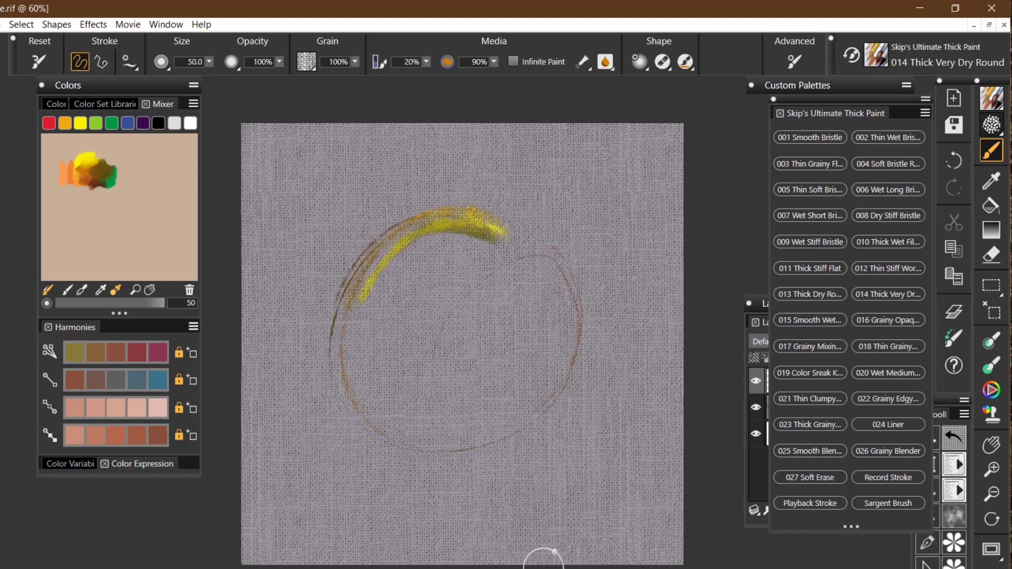
pyautogui.moveTo(583, 417)
pyautogui.mouseDown()
pyautogui.moveTo(567, 446)
pyautogui.moveTo(600, 396)
pyautogui.moveTo(557, 467)
pyautogui.moveTo(592, 421)
pyautogui.moveTo(585, 452)
pyautogui.moveTo(601, 420)
pyautogui.moveTo(596, 447)
pyautogui.moveTo(606, 424)
pyautogui.moveTo(571, 415)
pyautogui.moveTo(604, 424)
pyautogui.moveTo(535, 429)
pyautogui.moveTo(554, 444)
pyautogui.moveTo(574, 403)
pyautogui.moveTo(587, 471)
pyautogui.moveTo(606, 475)
pyautogui.moveTo(615, 401)
pyautogui.moveTo(623, 459)
pyautogui.moveTo(637, 427)
pyautogui.moveTo(631, 462)
pyautogui.moveTo(510, 480)
pyautogui.moveTo(649, 469)
pyautogui.moveTo(509, 483)
pyautogui.mouseUp()
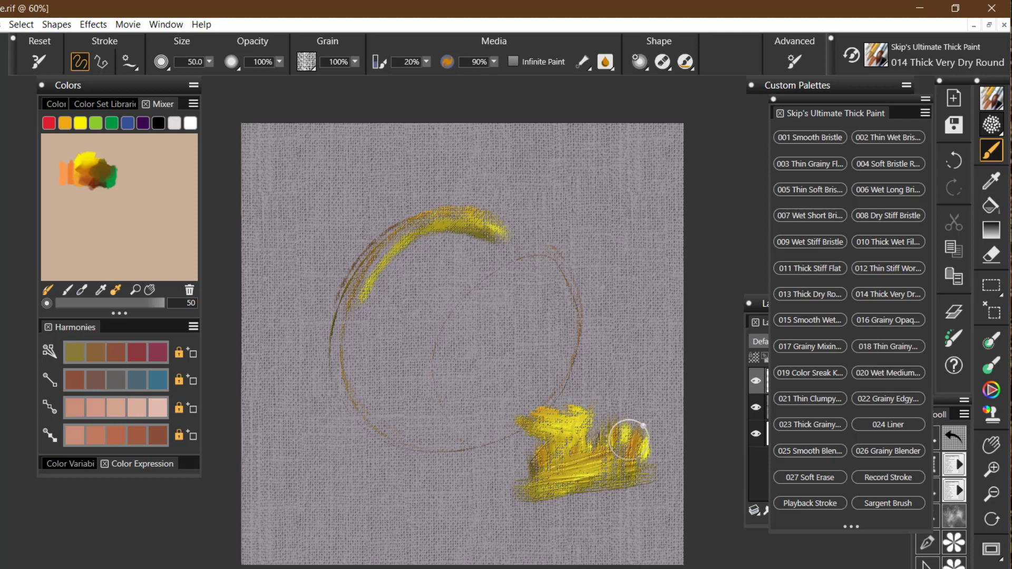
pyautogui.moveTo(503, 312)
pyautogui.mouseDown()
pyautogui.moveTo(433, 324)
pyautogui.moveTo(497, 425)
pyautogui.moveTo(519, 309)
pyautogui.moveTo(421, 369)
pyautogui.mouseUp()
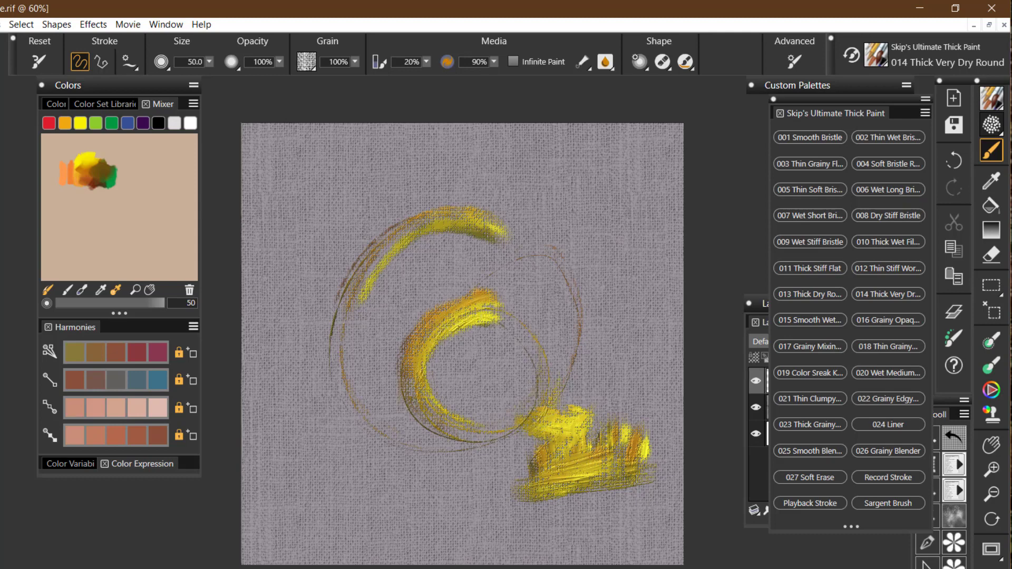
pyautogui.hotkey('ctrl', 'a')
pyautogui.press('Delete')
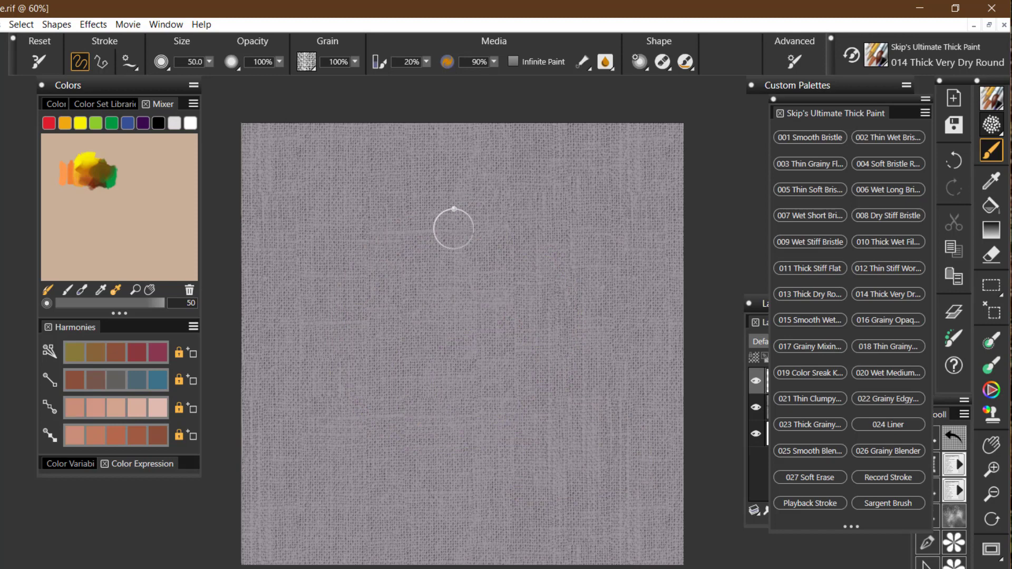
pyautogui.moveTo(441, 227)
pyautogui.mouseDown()
pyautogui.moveTo(370, 255)
pyautogui.moveTo(352, 285)
pyautogui.moveTo(346, 339)
pyautogui.moveTo(358, 385)
pyautogui.moveTo(394, 424)
pyautogui.moveTo(454, 436)
pyautogui.mouseUp()
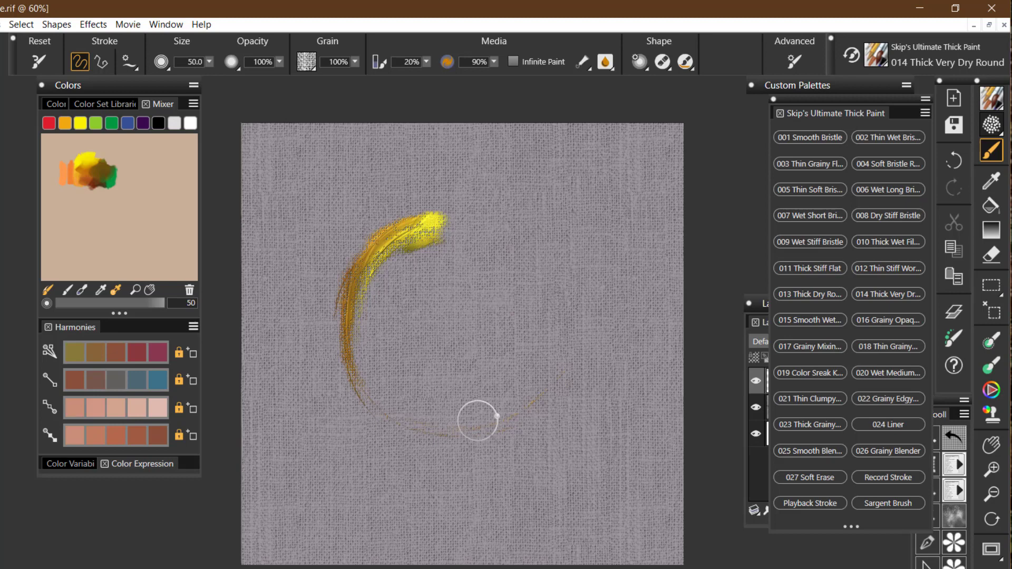
pyautogui.hotkey('ctrl', 'z')
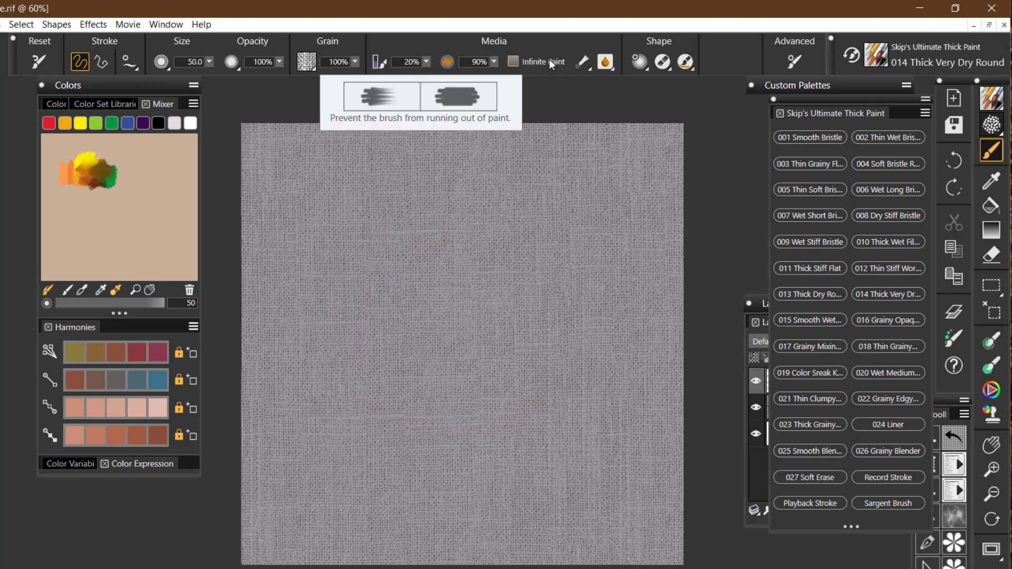
# Turn on Infinite Paint, paint a curved yellow stroke, and undo it
pyautogui.click(513, 62)
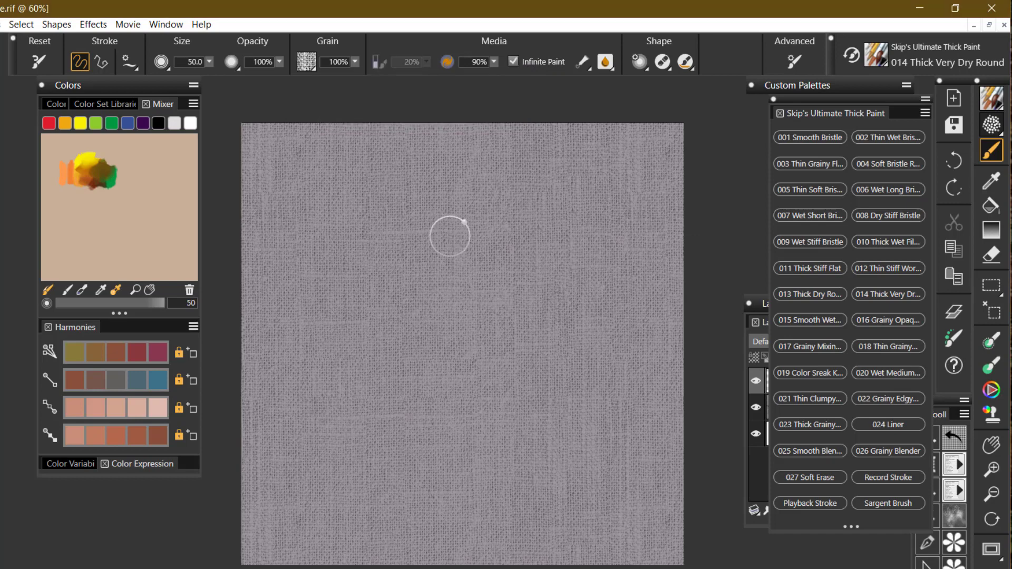
pyautogui.moveTo(439, 224)
pyautogui.mouseDown()
pyautogui.moveTo(376, 247)
pyautogui.moveTo(352, 273)
pyautogui.moveTo(335, 327)
pyautogui.moveTo(358, 381)
pyautogui.moveTo(388, 401)
pyautogui.moveTo(474, 409)
pyautogui.moveTo(498, 396)
pyautogui.moveTo(517, 368)
pyautogui.moveTo(526, 295)
pyautogui.moveTo(481, 242)
pyautogui.moveTo(440, 230)
pyautogui.moveTo(372, 245)
pyautogui.mouseUp()
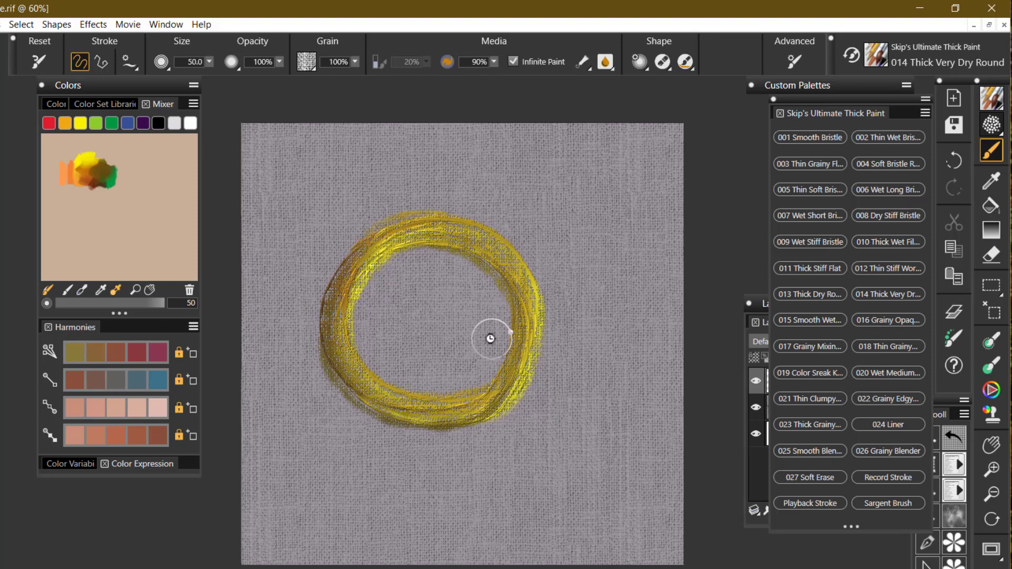
pyautogui.hotkey('ctrl', 'z')
# Paint another arcing stroke, turn Infinite Paint off, and undo the ring
pyautogui.moveTo(462, 214)
pyautogui.mouseDown()
pyautogui.moveTo(386, 220)
pyautogui.moveTo(351, 239)
pyautogui.moveTo(312, 300)
pyautogui.moveTo(306, 346)
pyautogui.moveTo(315, 381)
pyautogui.moveTo(358, 440)
pyautogui.moveTo(444, 464)
pyautogui.moveTo(522, 444)
pyautogui.moveTo(560, 411)
pyautogui.moveTo(577, 370)
pyautogui.moveTo(577, 280)
pyautogui.moveTo(533, 224)
pyautogui.moveTo(489, 207)
pyautogui.moveTo(436, 205)
pyautogui.moveTo(363, 229)
pyautogui.mouseUp()
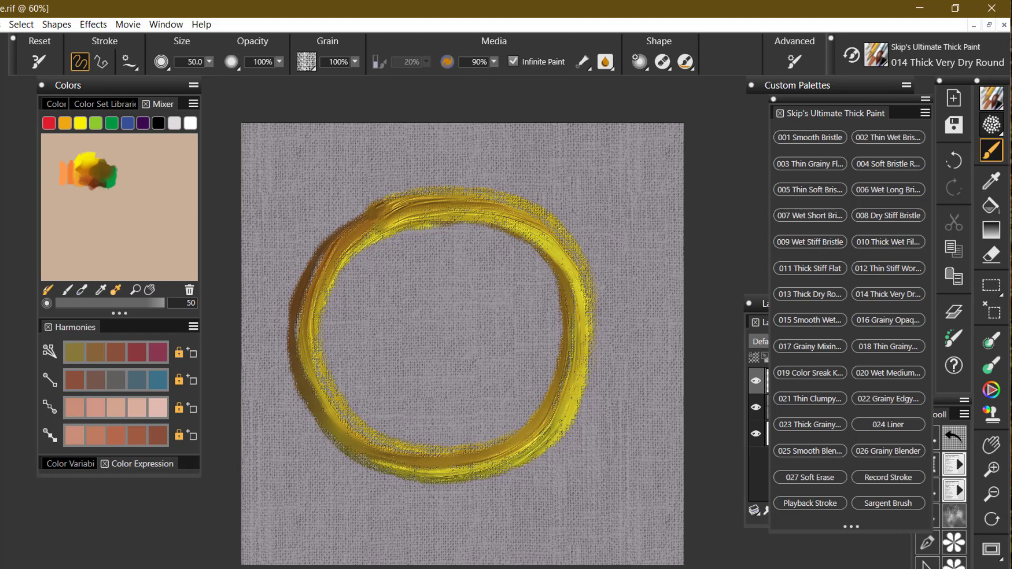
pyautogui.click(513, 61)
pyautogui.hotkey('ctrl', 'z')
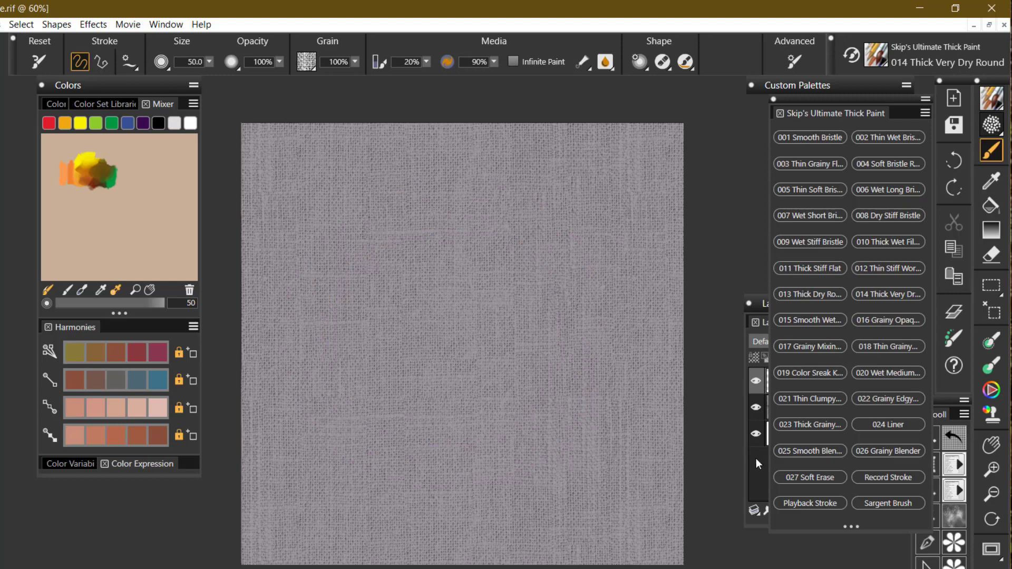
# Raise Thick Paint Layer 1's Amount from 100% to 1000% in its layer settings
pyautogui.click(756, 476)
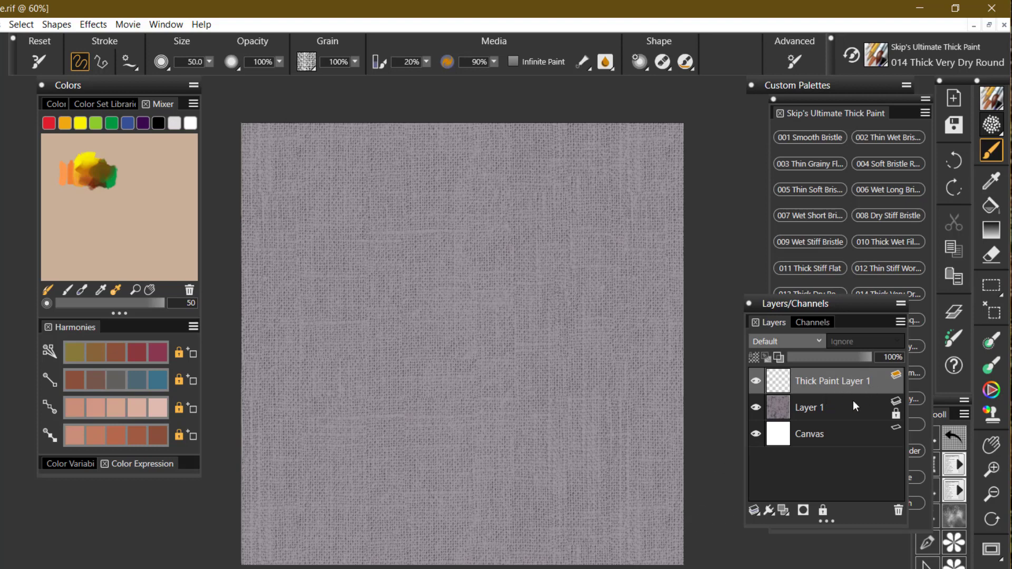
pyautogui.doubleClick(875, 381)
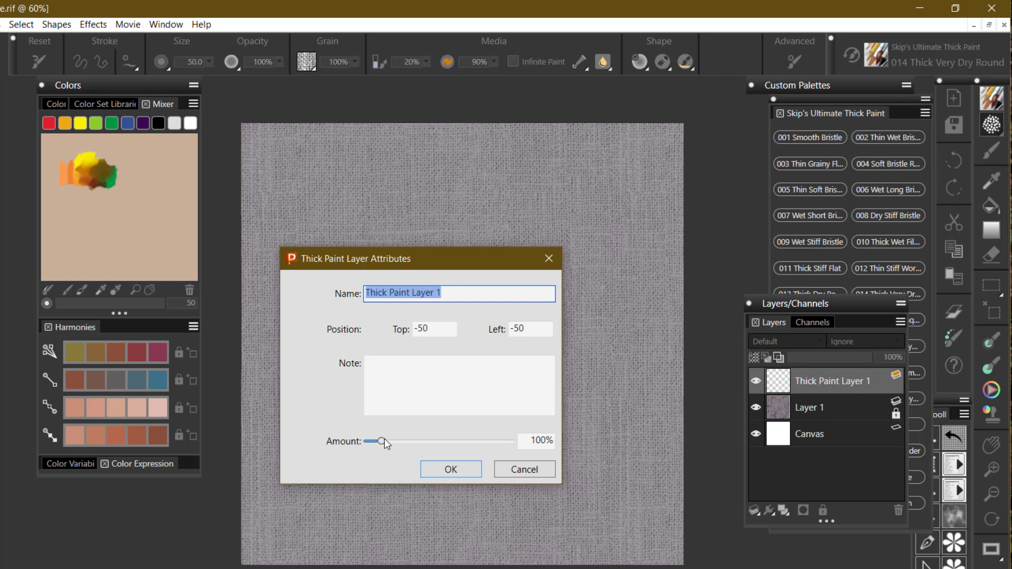
pyautogui.moveTo(384, 440); pyautogui.dragTo(525, 443)
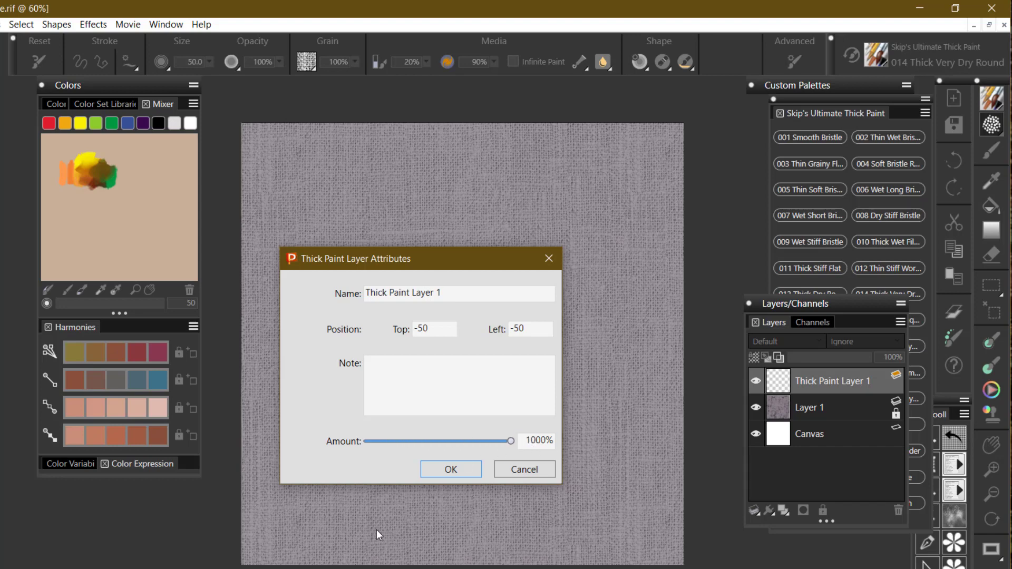
pyautogui.click(456, 470)
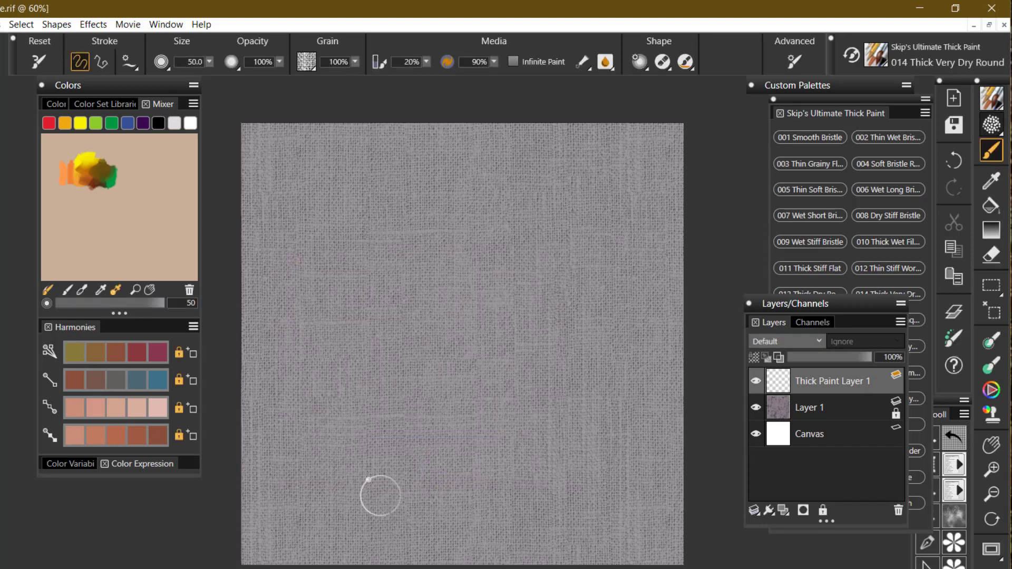
# Paint a curved test stroke, turn Infinite Paint back on, and clear the canvas
pyautogui.moveTo(446, 473)
pyautogui.mouseDown()
pyautogui.moveTo(405, 423)
pyautogui.moveTo(397, 353)
pyautogui.moveTo(440, 291)
pyautogui.moveTo(498, 298)
pyautogui.moveTo(476, 353)
pyautogui.moveTo(412, 420)
pyautogui.mouseUp()
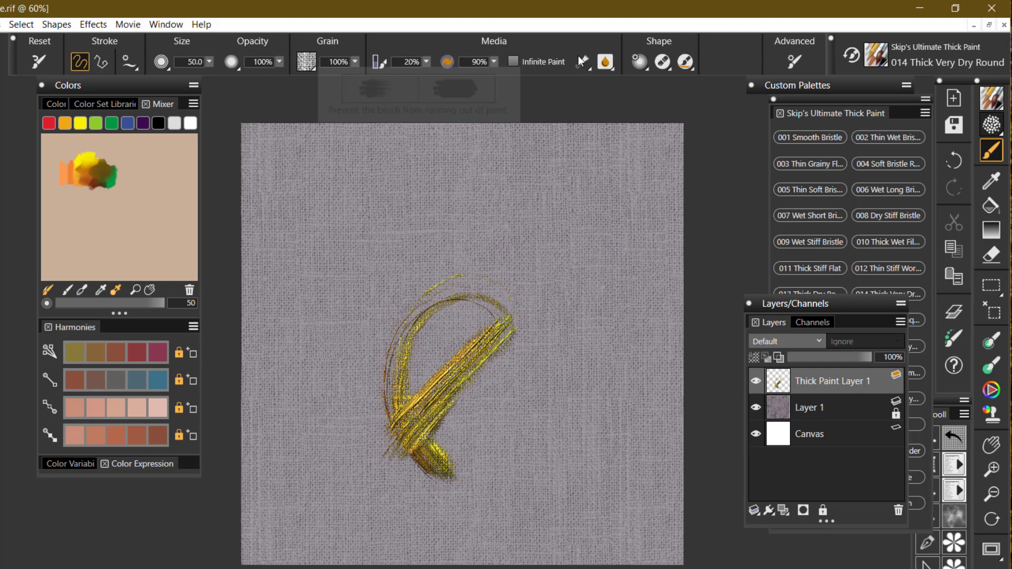
pyautogui.click(513, 61)
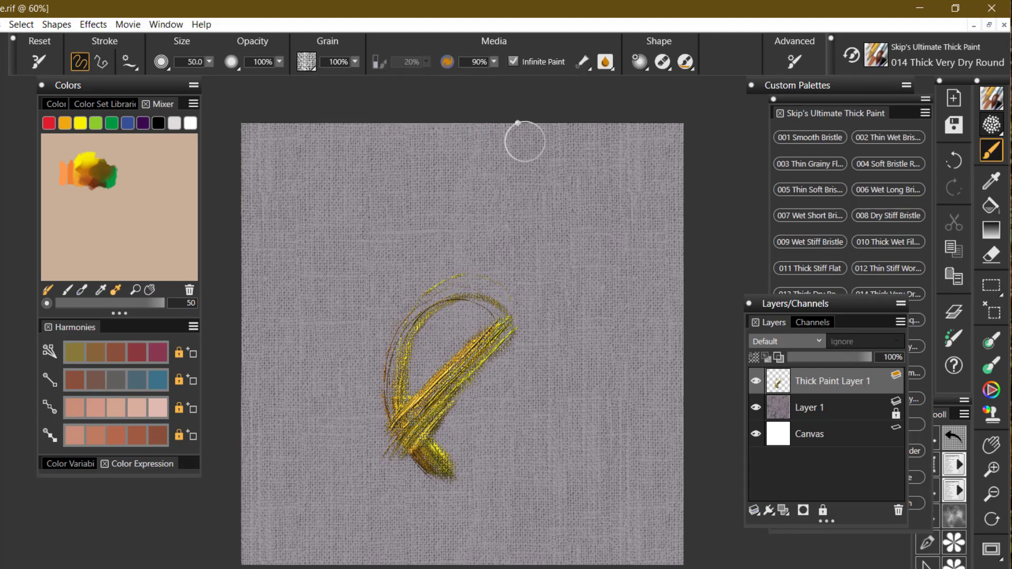
pyautogui.hotkey('ctrl', 'z')
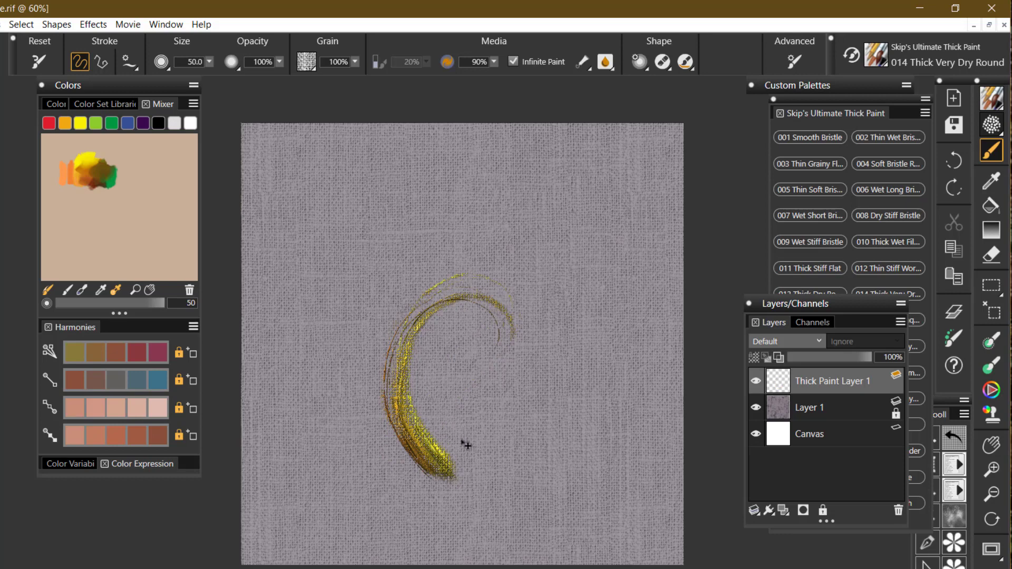
pyautogui.hotkey('ctrl', 'a')
pyautogui.press('Delete')
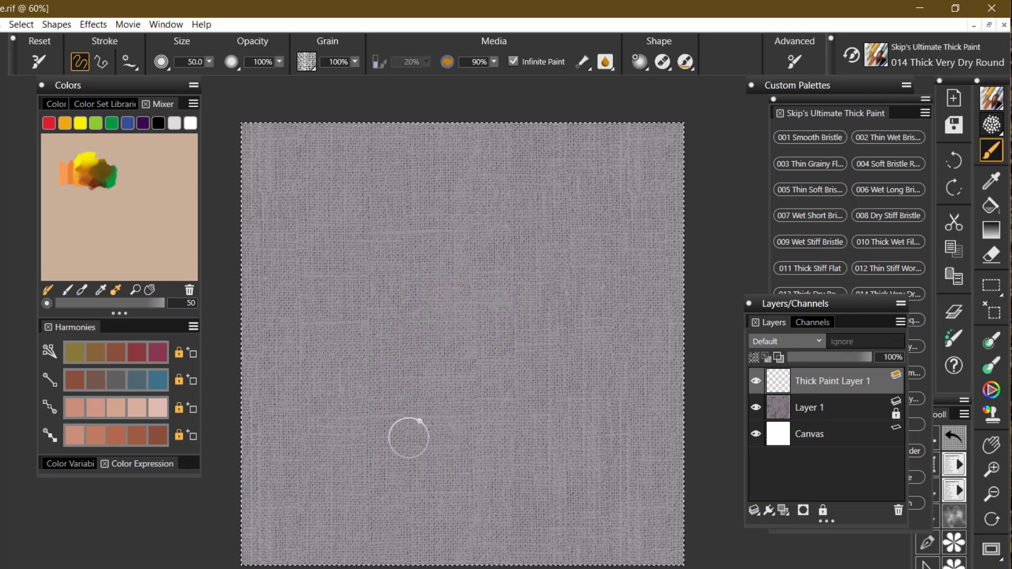
# Paint a streaky diagonal stroke, add a 002 Thin Wet Bristle hook stroke, then deselect
pyautogui.moveTo(386, 459)
pyautogui.mouseDown()
pyautogui.moveTo(469, 346)
pyautogui.moveTo(542, 271)
pyautogui.moveTo(470, 377)
pyautogui.mouseUp()
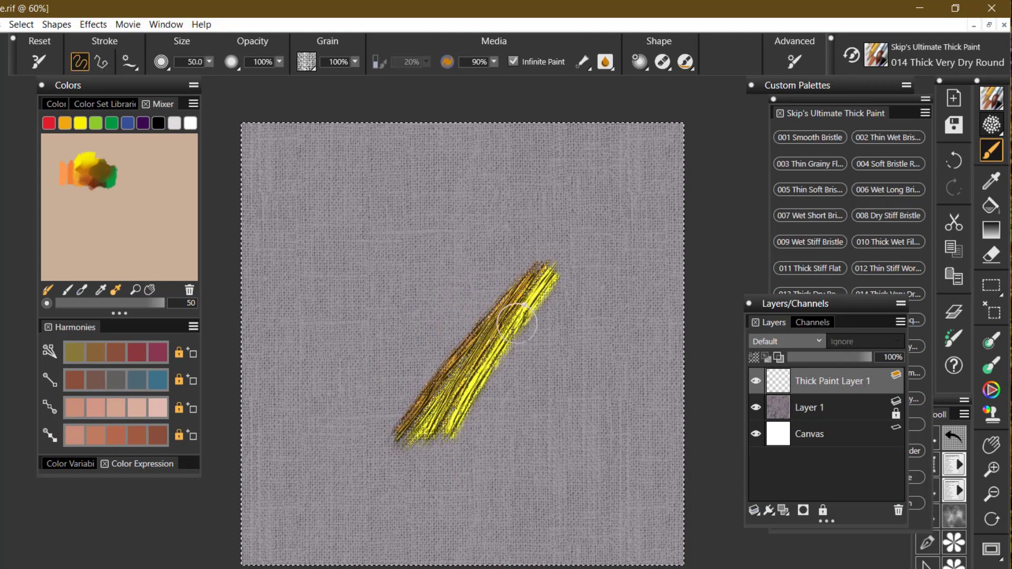
pyautogui.moveTo(519, 312); pyautogui.dragTo(476, 428)
pyautogui.click(888, 137)
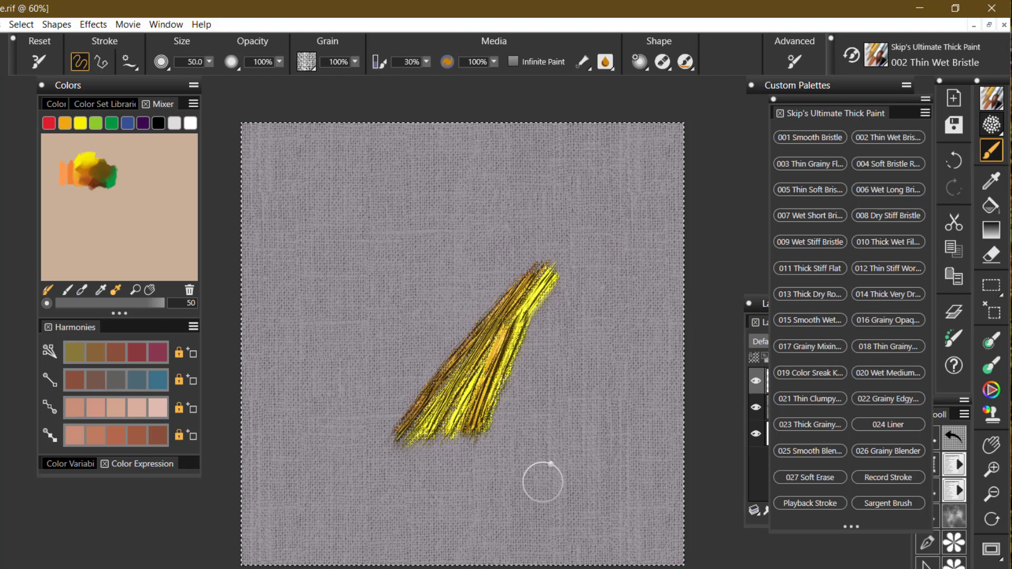
pyautogui.moveTo(543, 476)
pyautogui.mouseDown()
pyautogui.moveTo(599, 362)
pyautogui.moveTo(559, 374)
pyautogui.moveTo(610, 384)
pyautogui.moveTo(497, 511)
pyautogui.moveTo(606, 354)
pyautogui.moveTo(551, 524)
pyautogui.mouseUp()
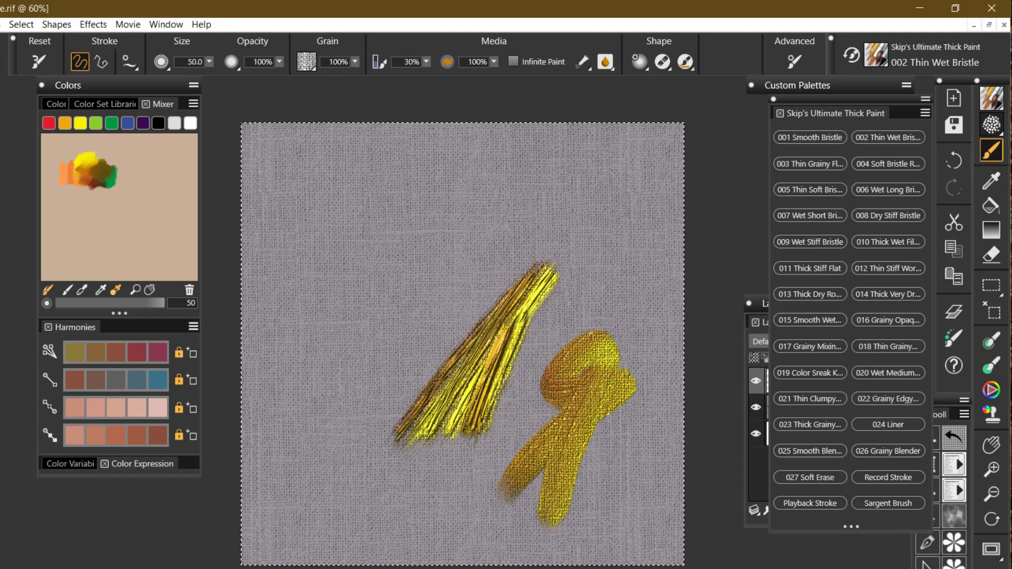
pyautogui.hotkey('ctrl', 'd')
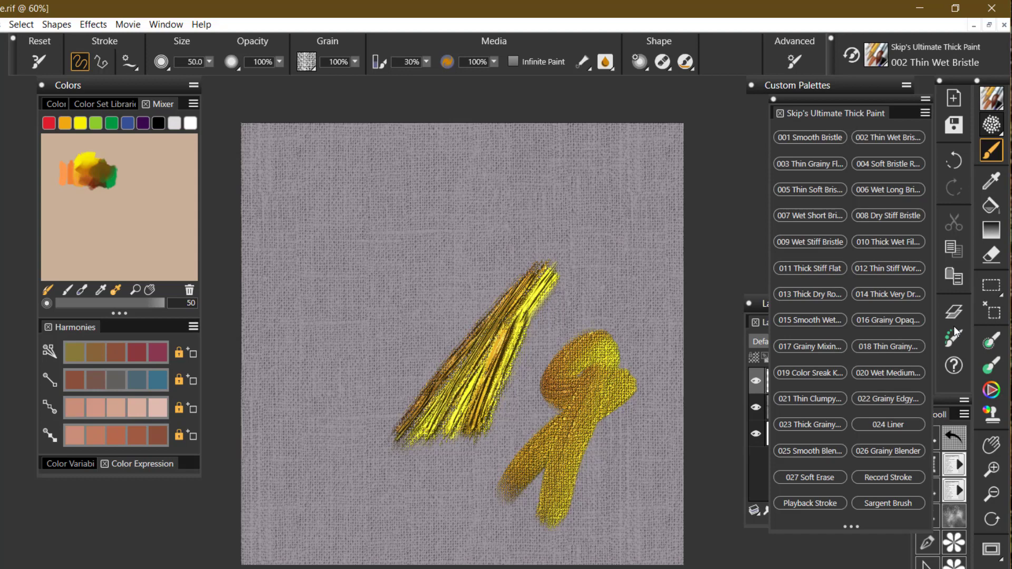
pyautogui.click(754, 488)
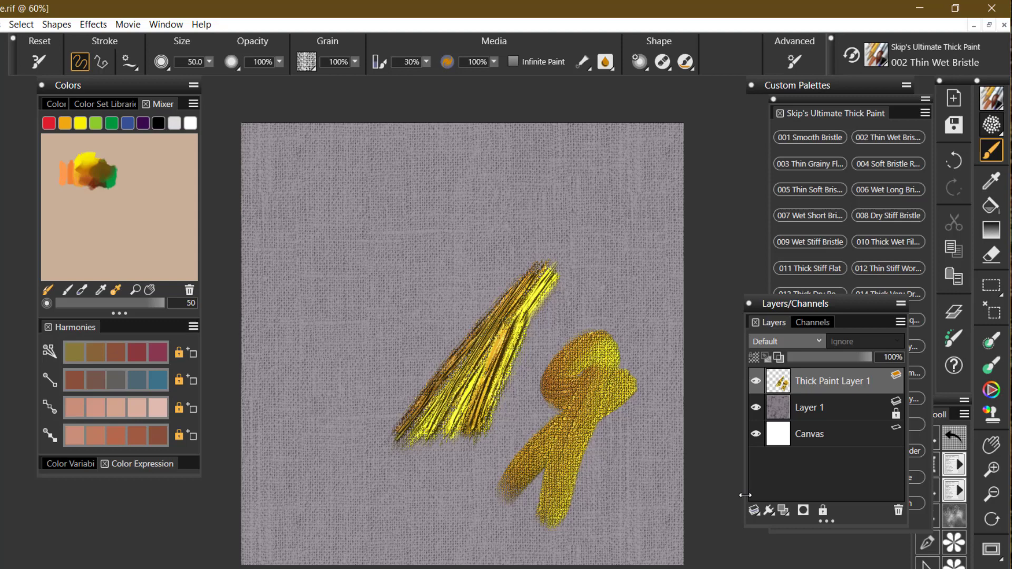
# Set Thick Paint Layer 1's Amount to 100%, then paint and undo a wide yellow stroke
pyautogui.doubleClick(877, 388)
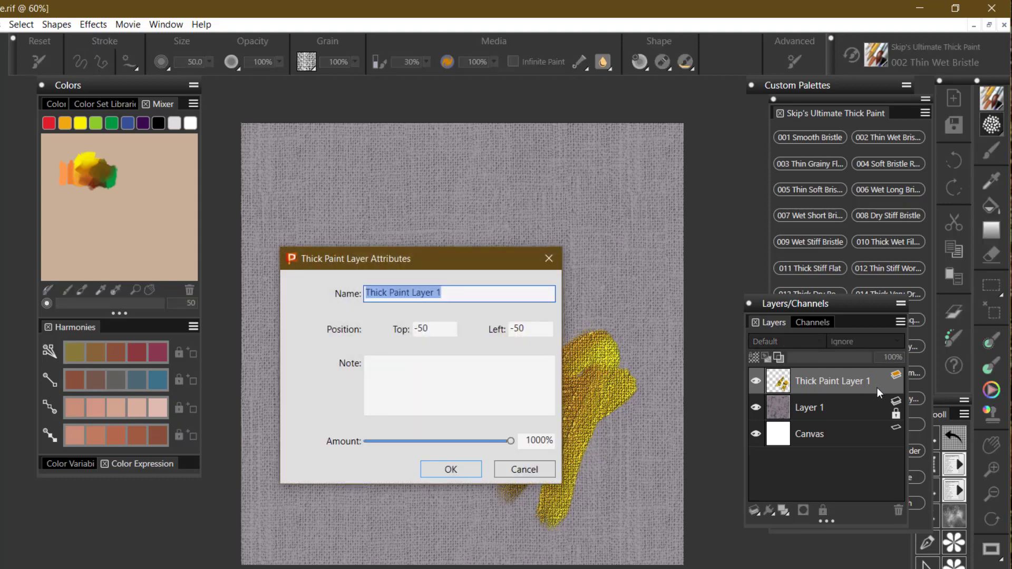
pyautogui.moveTo(518, 269); pyautogui.dragTo(359, 285)
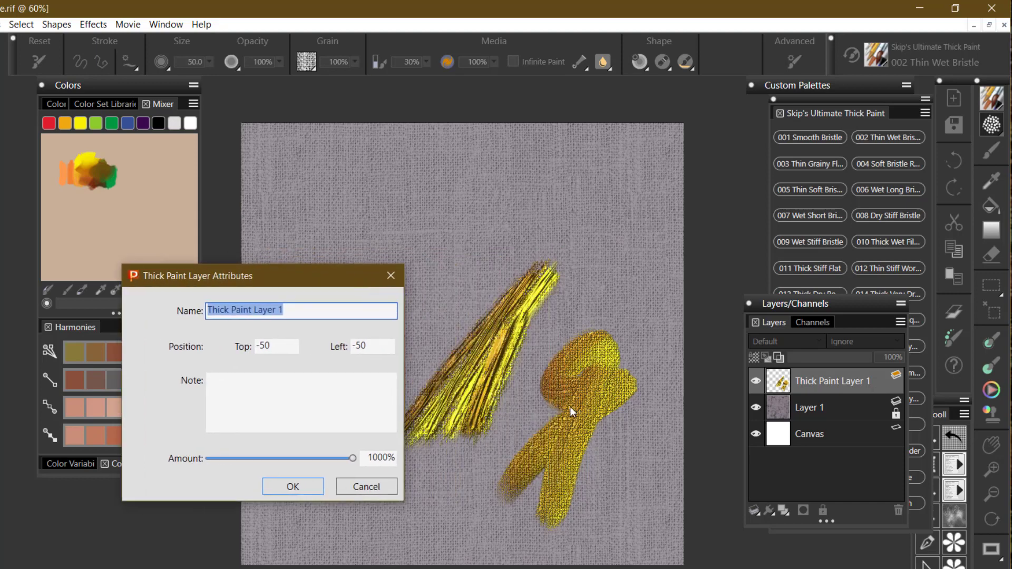
pyautogui.moveTo(352, 458); pyautogui.dragTo(238, 458)
pyautogui.moveTo(372, 457); pyautogui.dragTo(396, 458)
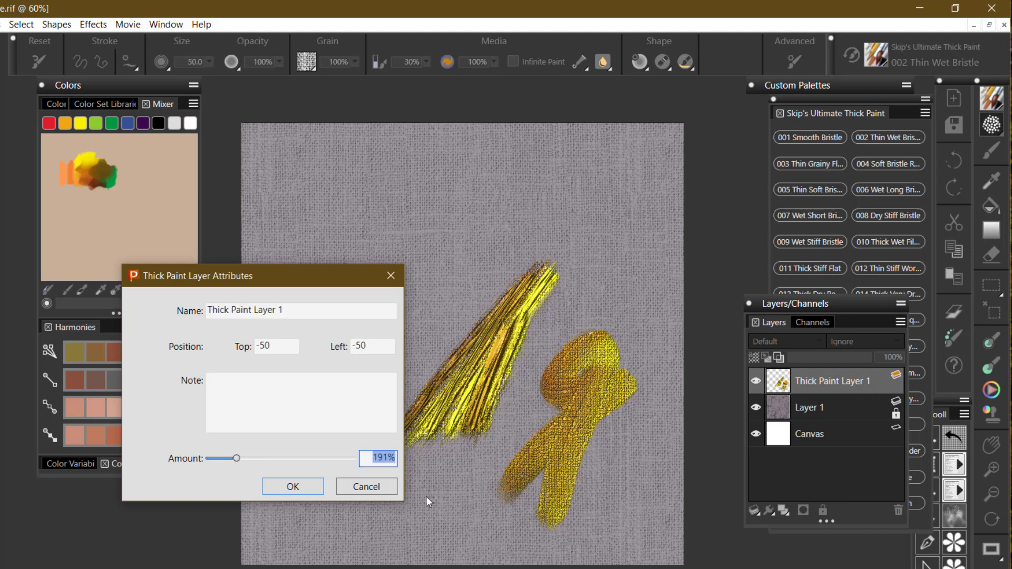
pyautogui.write('100')
pyautogui.press('Return')
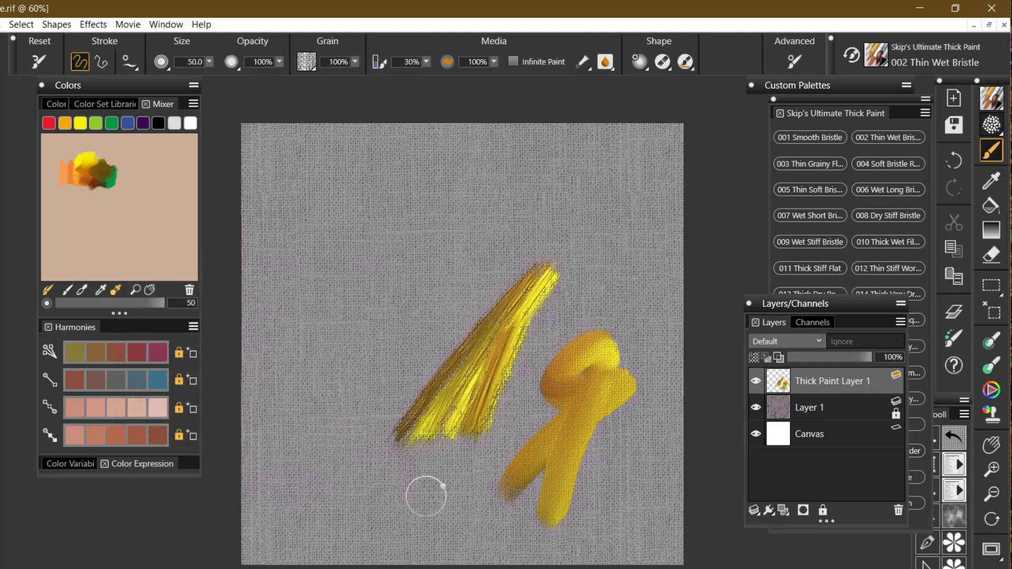
pyautogui.moveTo(495, 449)
pyautogui.mouseDown()
pyautogui.moveTo(569, 388)
pyautogui.moveTo(499, 438)
pyautogui.moveTo(532, 406)
pyautogui.mouseUp()
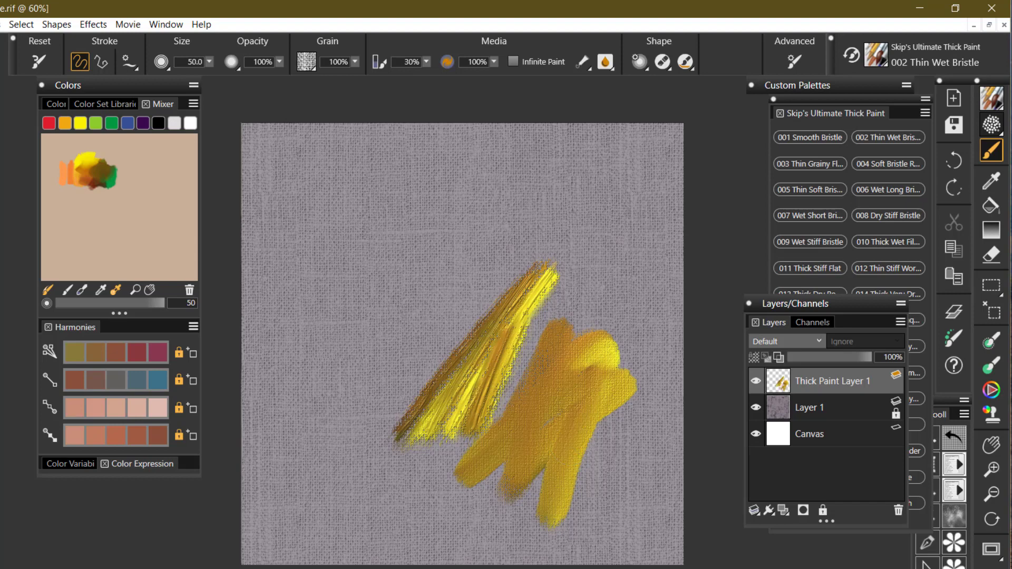
pyautogui.hotkey('ctrl', 'z')
# Delete the remaining paint and open 300 ppi Template.rif from File > Recent
pyautogui.press('Delete')
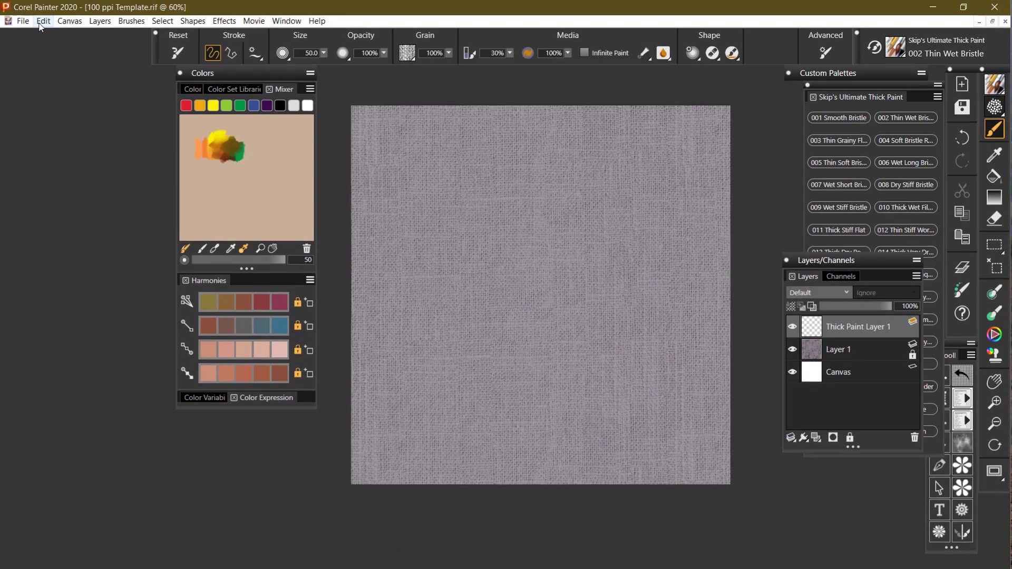
pyautogui.click(0, 24)
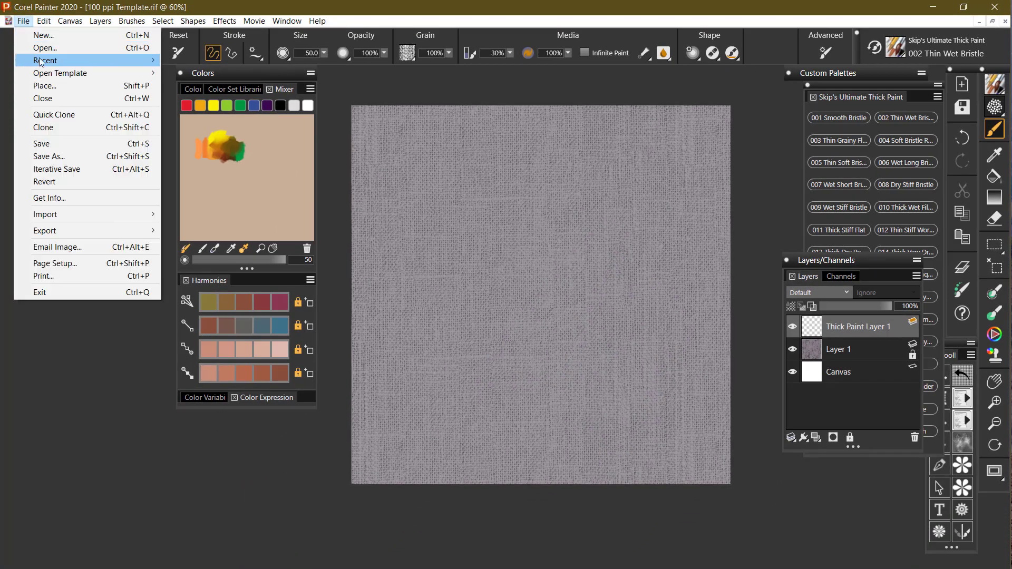
pyautogui.moveTo(46, 61)
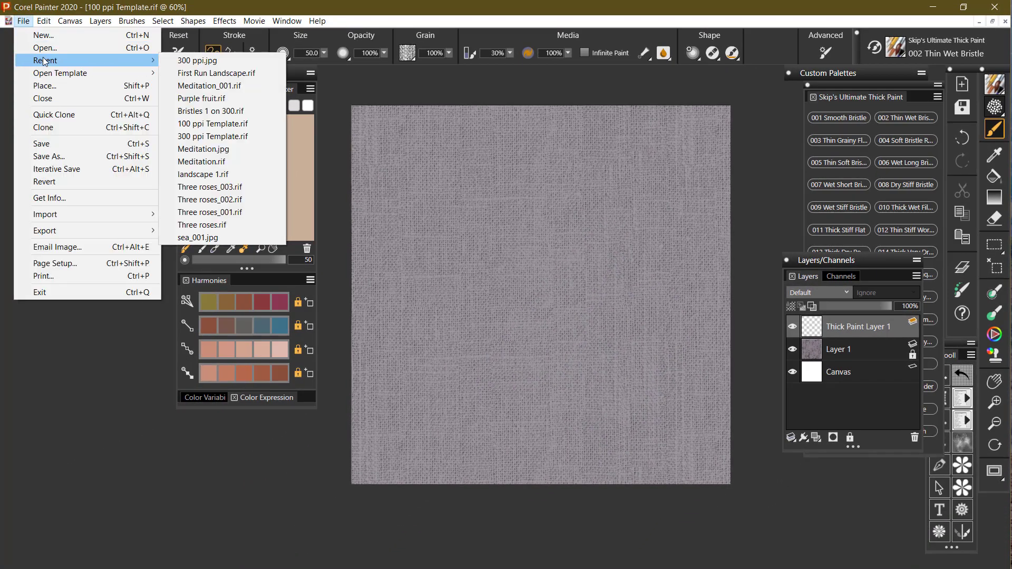
pyautogui.click(228, 138)
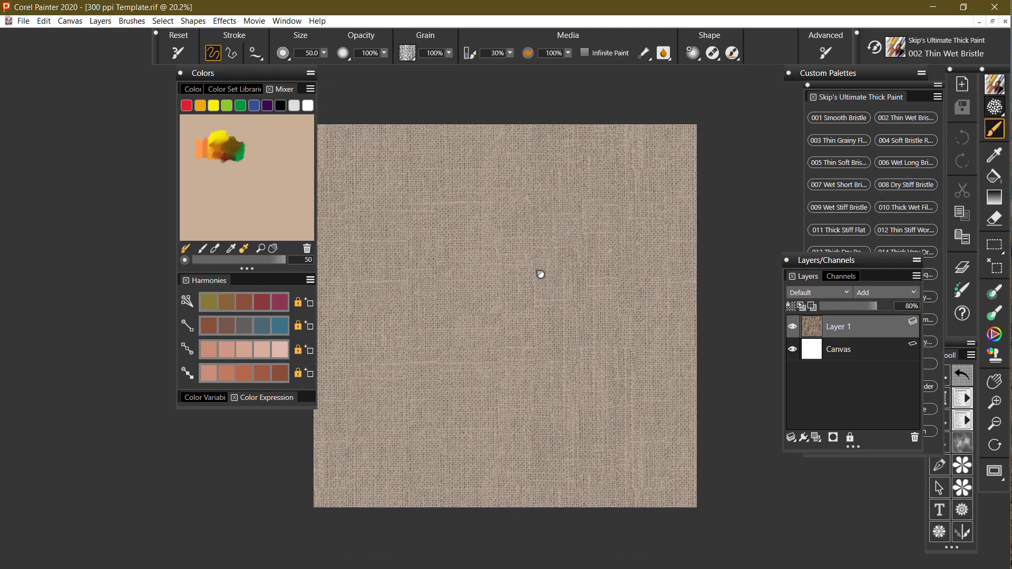
# Pan the template, paint a diagonal yellow stroke, enlarge the brush to 162.4, and delete the paint
pyautogui.moveTo(531, 283); pyautogui.dragTo(582, 253)
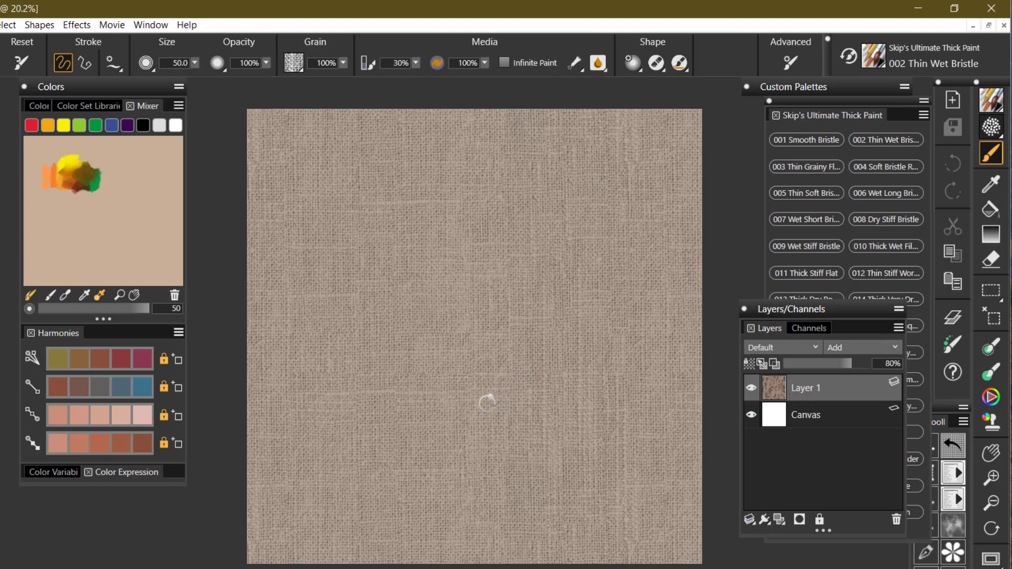
pyautogui.moveTo(422, 448)
pyautogui.mouseDown()
pyautogui.moveTo(560, 330)
pyautogui.moveTo(454, 431)
pyautogui.moveTo(557, 351)
pyautogui.moveTo(444, 446)
pyautogui.moveTo(560, 346)
pyautogui.mouseUp()
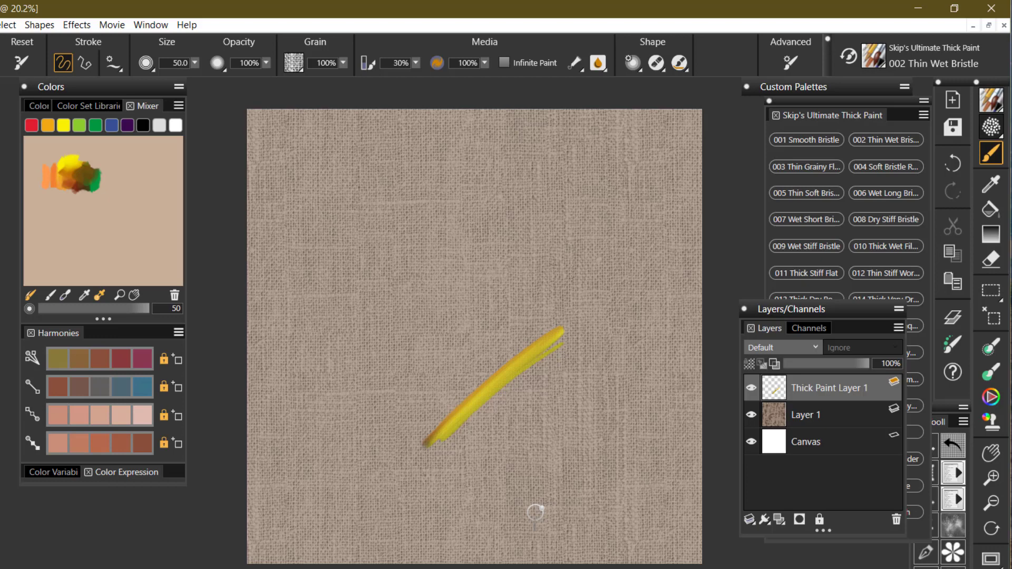
pyautogui.moveTo(541, 472)
pyautogui.mouseDown()
pyautogui.moveTo(565, 478)
pyautogui.moveTo(536, 464)
pyautogui.moveTo(600, 379)
pyautogui.moveTo(488, 479)
pyautogui.moveTo(576, 389)
pyautogui.moveTo(440, 481)
pyautogui.moveTo(592, 350)
pyautogui.moveTo(489, 437)
pyautogui.moveTo(592, 396)
pyautogui.moveTo(515, 467)
pyautogui.moveTo(583, 414)
pyautogui.moveTo(547, 476)
pyautogui.mouseUp()
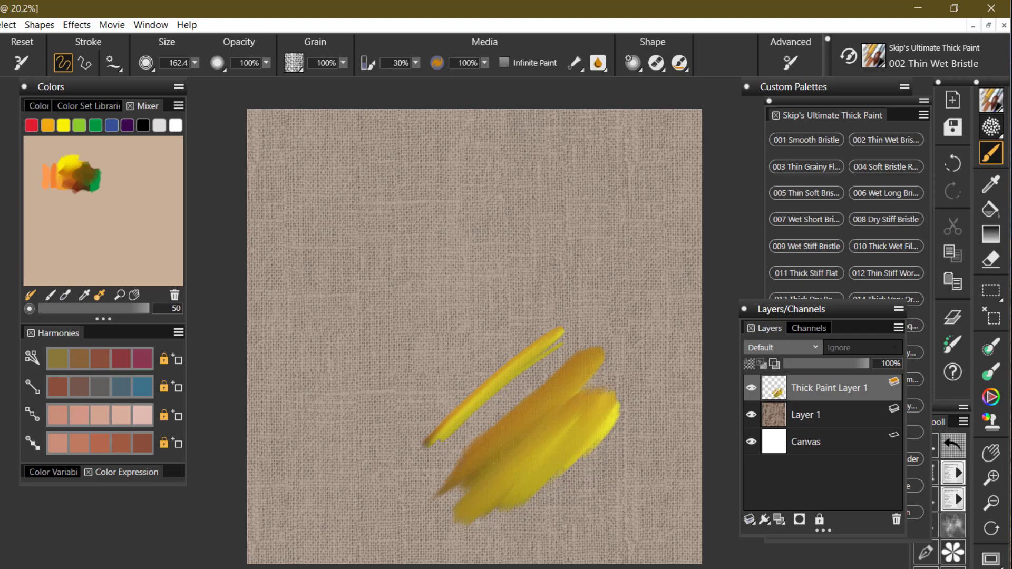
pyautogui.press('Delete')
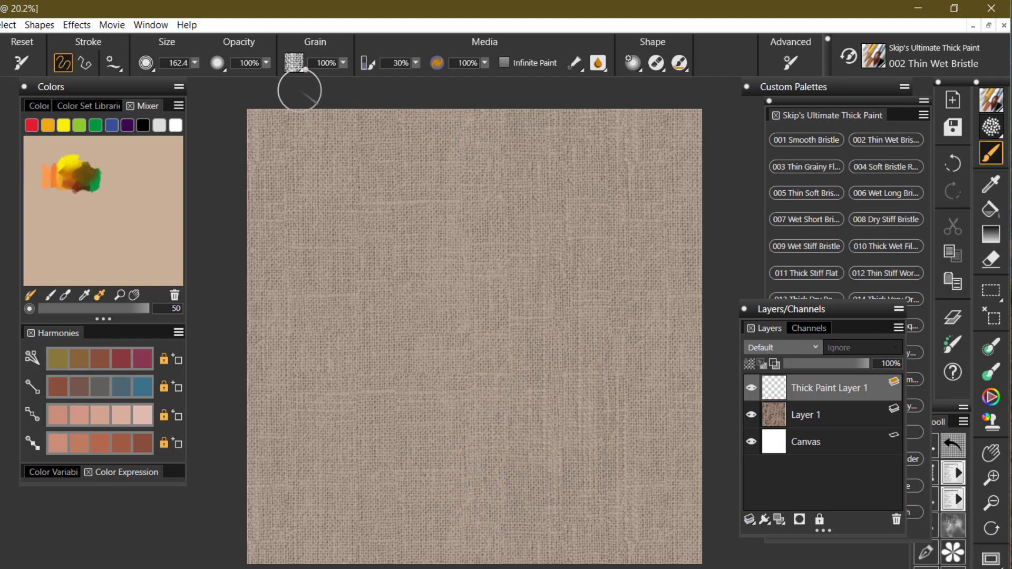
# Change the Knappy Canvas paper grain scale from 100% to 300%
pyautogui.click(299, 69)
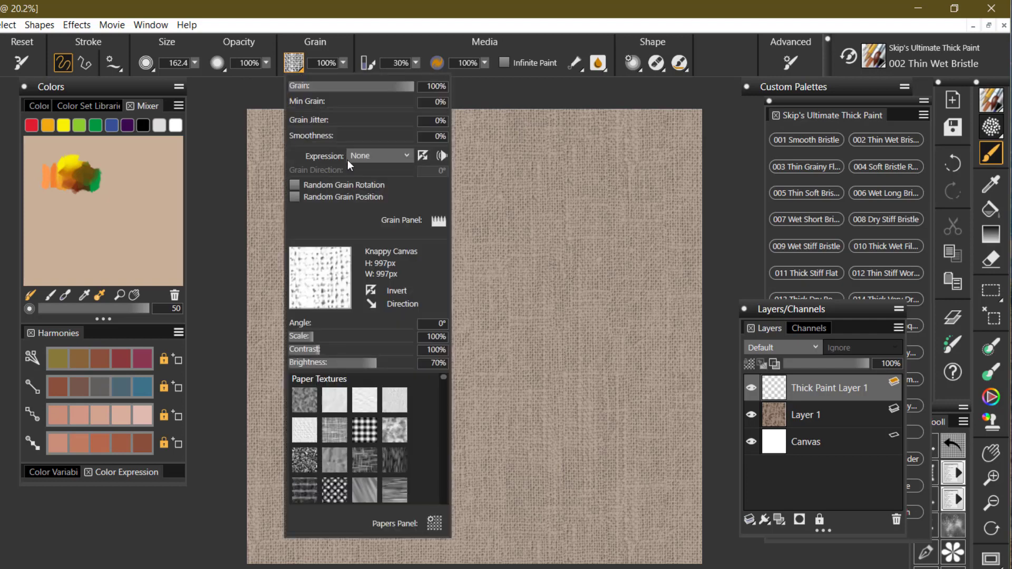
pyautogui.click(426, 336)
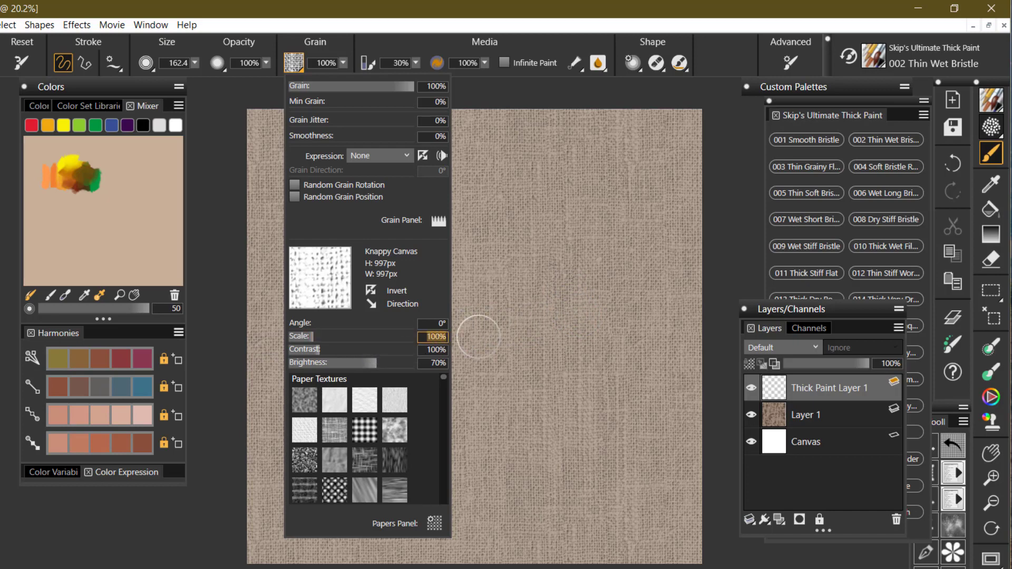
pyautogui.write('3')
pyautogui.press('Return')
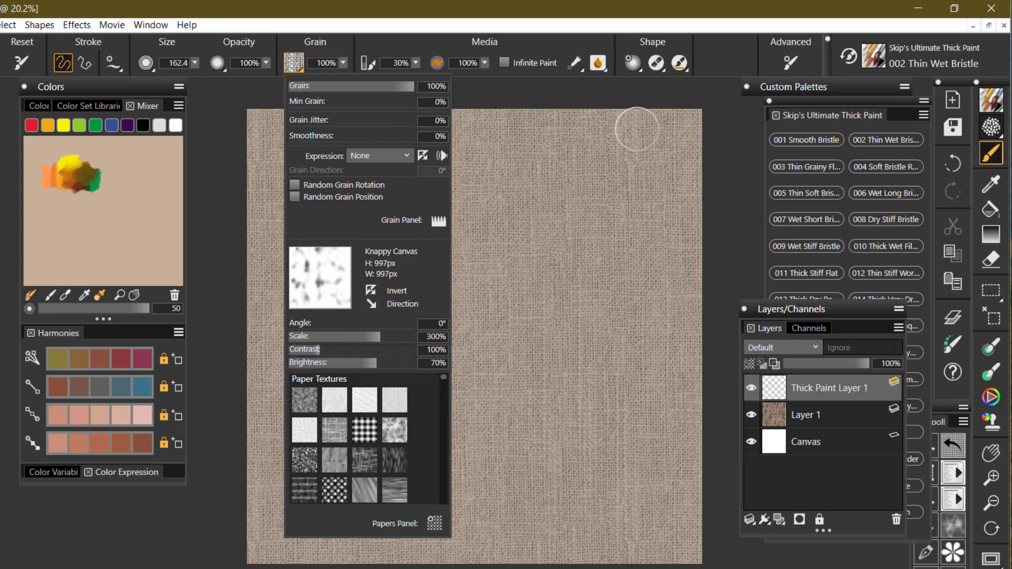
# Test a yellow thick-paint stroke on the linen canvas, then undo it
pyautogui.click(720, 230)
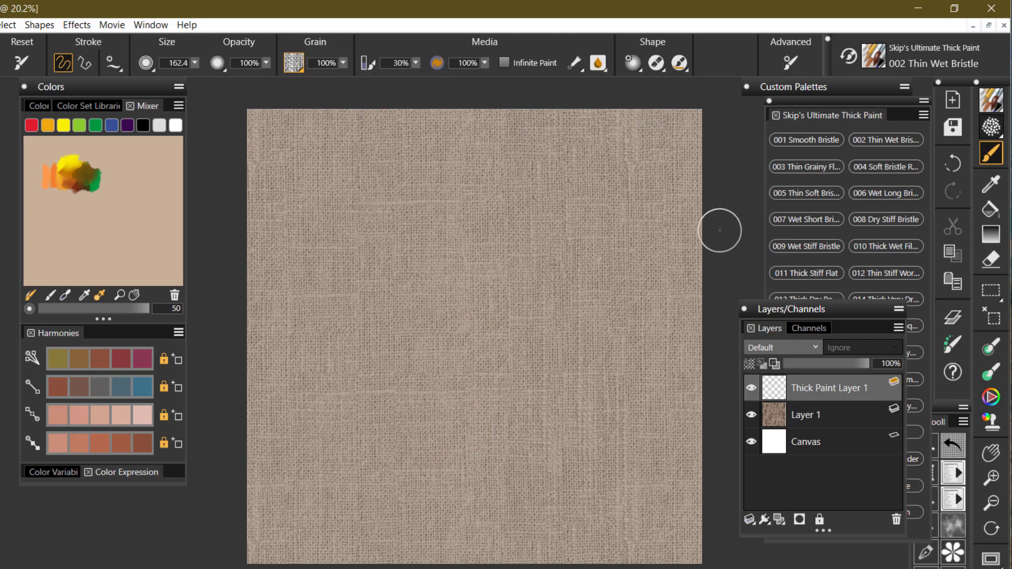
pyautogui.moveTo(508, 413); pyautogui.dragTo(567, 343)
pyautogui.moveTo(516, 412)
pyautogui.mouseDown()
pyautogui.moveTo(547, 361)
pyautogui.moveTo(498, 424)
pyautogui.moveTo(557, 331)
pyautogui.moveTo(462, 432)
pyautogui.mouseUp()
pyautogui.hotkey('ctrl', 'z')
pyautogui.hotkey('ctrl', 'z')
pyautogui.hotkey('ctrl', 'z')
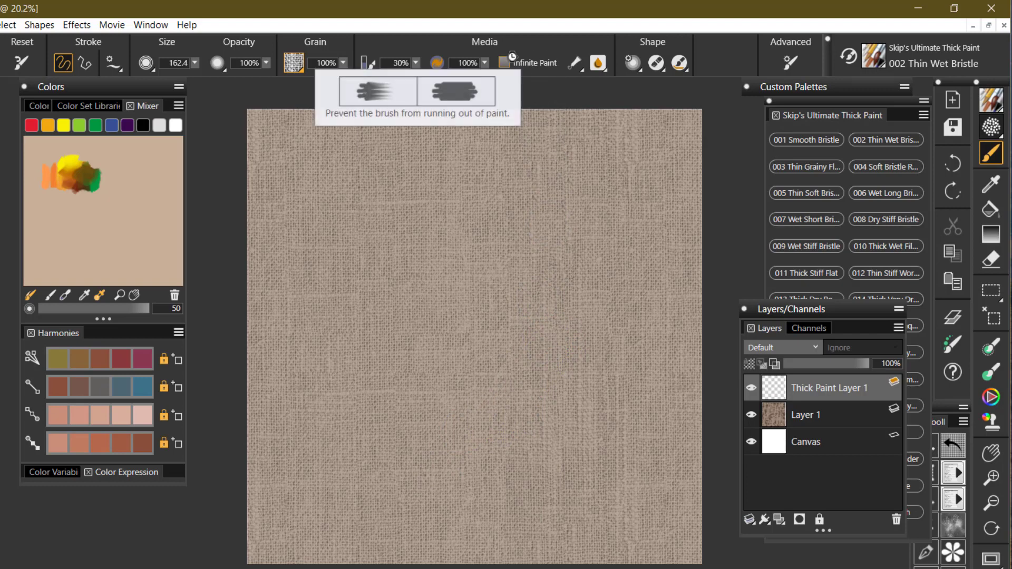
# Enable Infinite Paint, paint a yellow stroke, undo trial pink strokes, then paint a pale pink 6
pyautogui.click(531, 66)
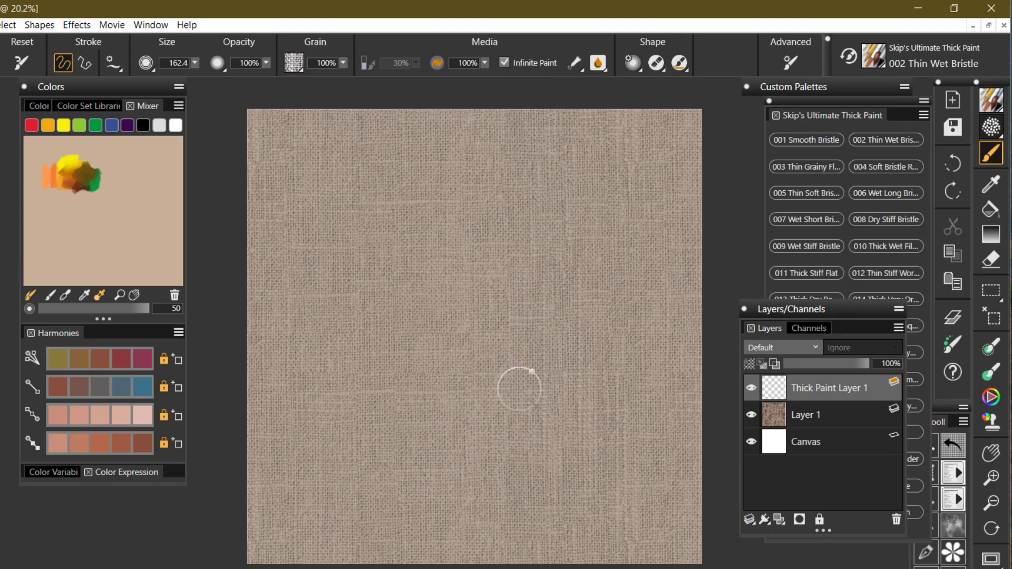
pyautogui.moveTo(520, 388)
pyautogui.mouseDown()
pyautogui.moveTo(562, 352)
pyautogui.moveTo(481, 419)
pyautogui.moveTo(545, 353)
pyautogui.moveTo(471, 404)
pyautogui.moveTo(558, 326)
pyautogui.moveTo(582, 368)
pyautogui.moveTo(500, 421)
pyautogui.moveTo(569, 378)
pyautogui.mouseUp()
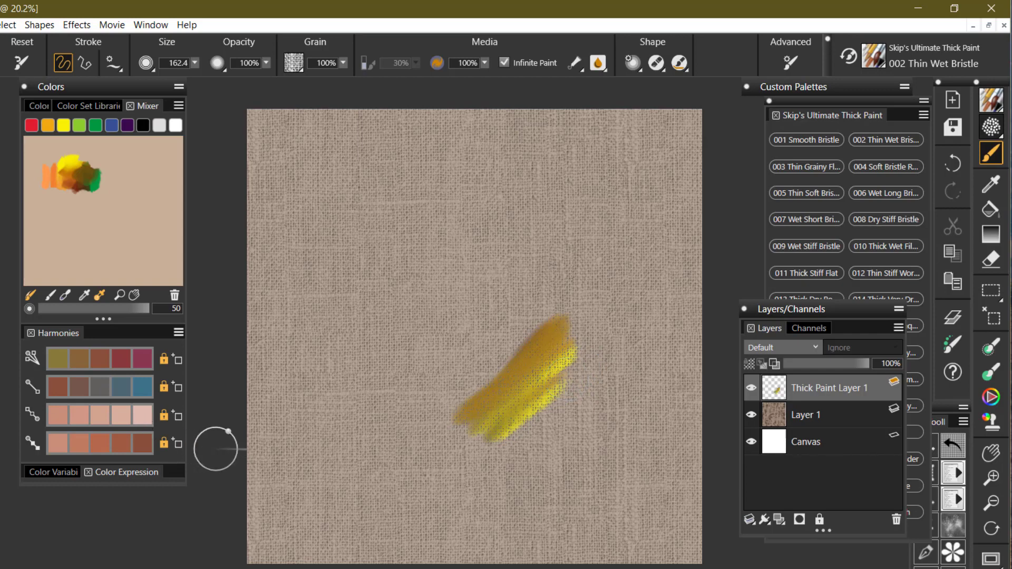
pyautogui.moveTo(566, 404)
pyautogui.mouseDown()
pyautogui.moveTo(503, 456)
pyautogui.moveTo(586, 380)
pyautogui.moveTo(541, 408)
pyautogui.mouseUp()
pyautogui.moveTo(546, 394); pyautogui.dragTo(492, 429)
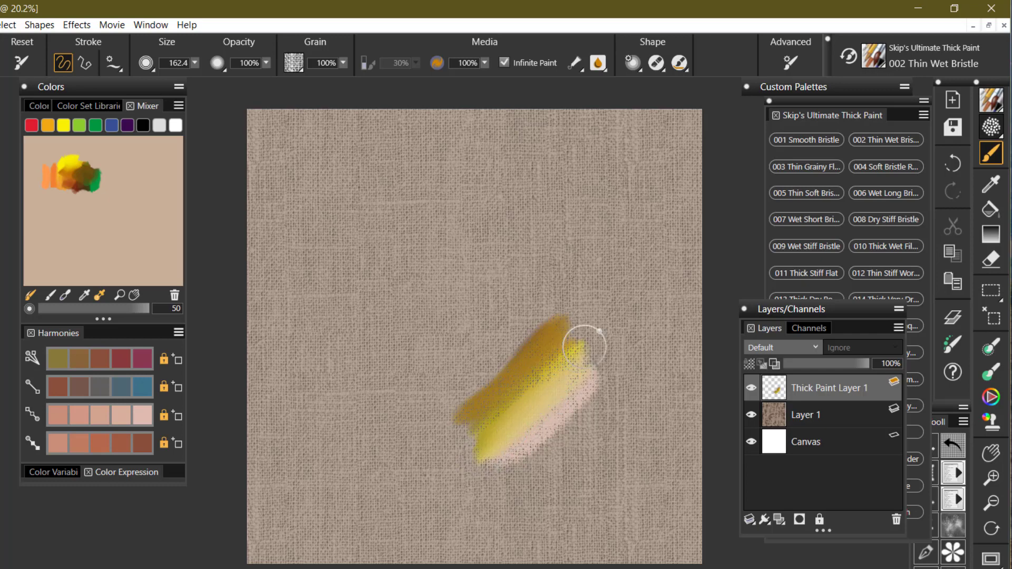
pyautogui.moveTo(637, 364)
pyautogui.mouseDown()
pyautogui.moveTo(549, 464)
pyautogui.moveTo(568, 421)
pyautogui.moveTo(611, 395)
pyautogui.moveTo(533, 474)
pyautogui.moveTo(578, 408)
pyautogui.moveTo(524, 475)
pyautogui.moveTo(616, 379)
pyautogui.moveTo(601, 416)
pyautogui.moveTo(541, 479)
pyautogui.mouseUp()
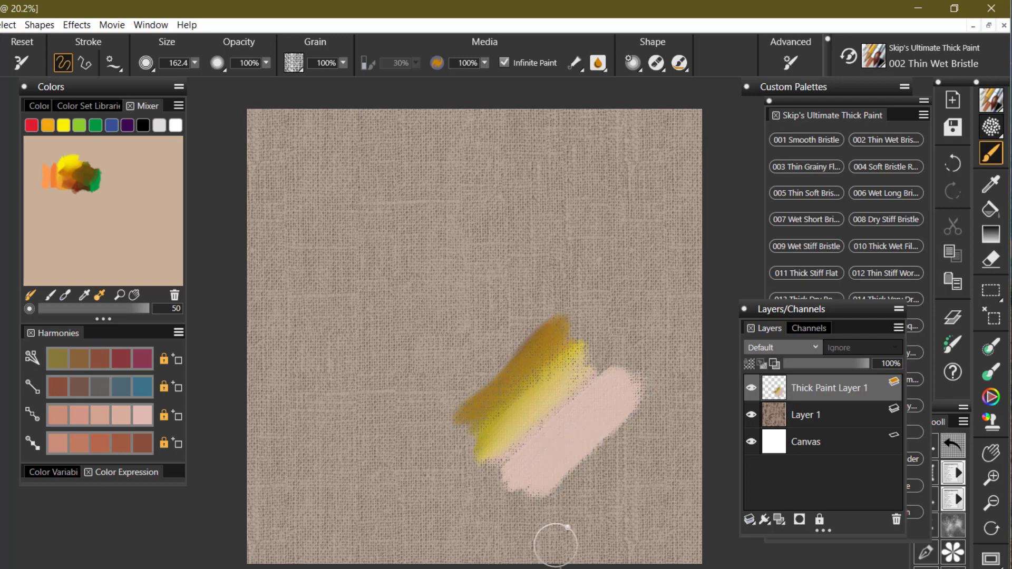
pyautogui.hotkey('ctrl', 'z')
pyautogui.hotkey('ctrl', 'z')
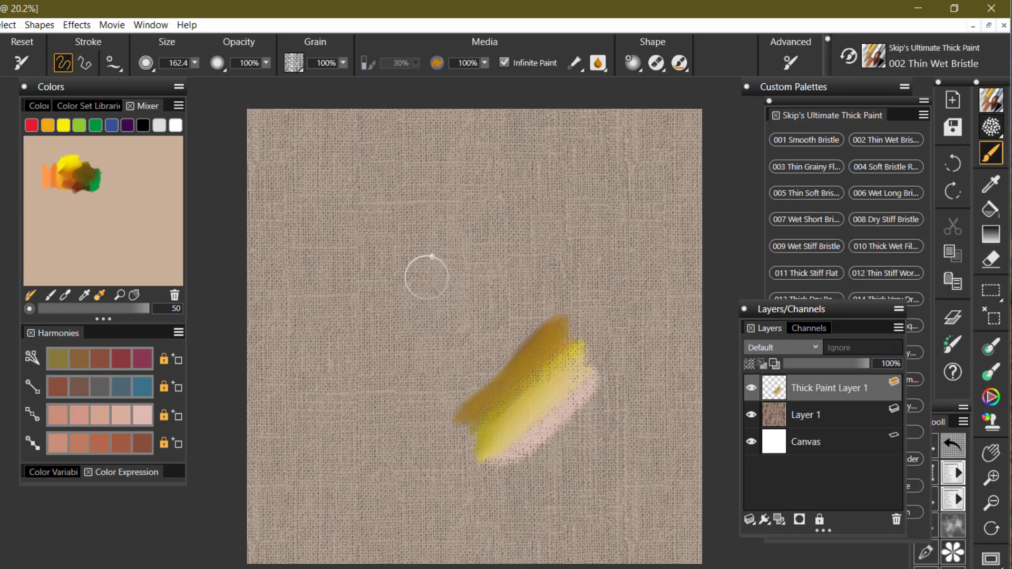
pyautogui.moveTo(475, 217)
pyautogui.mouseDown()
pyautogui.moveTo(429, 268)
pyautogui.moveTo(343, 444)
pyautogui.moveTo(440, 418)
pyautogui.moveTo(396, 347)
pyautogui.moveTo(369, 369)
pyautogui.mouseUp()
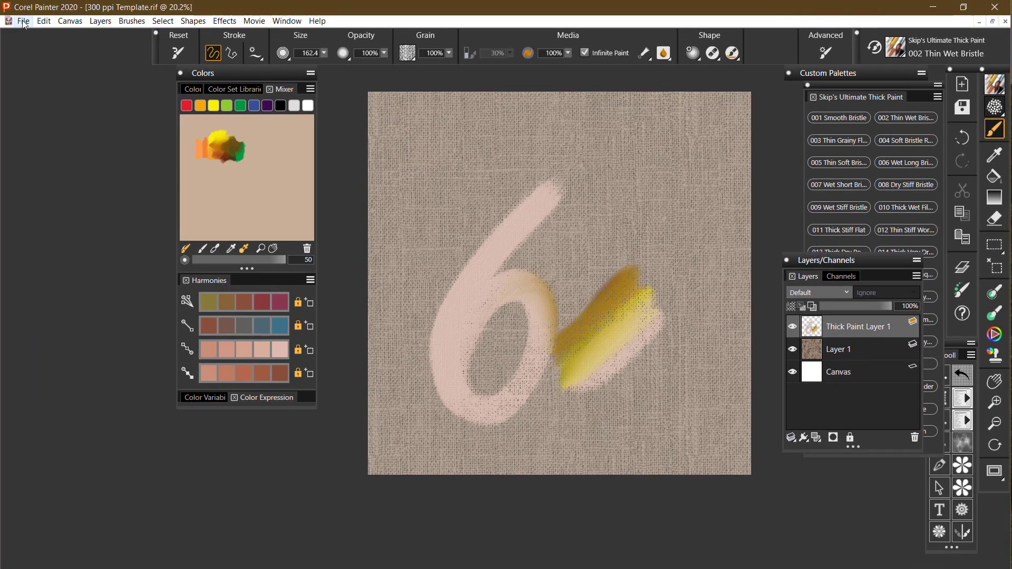
# Open Bristles 1 on 300.rif through File > Open
pyautogui.click(24, 22)
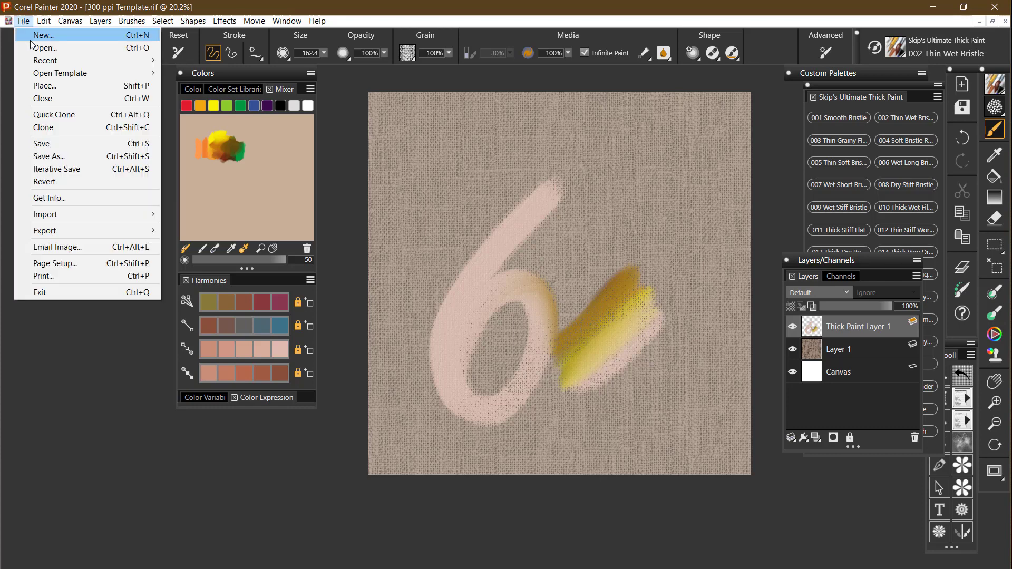
pyautogui.click(40, 49)
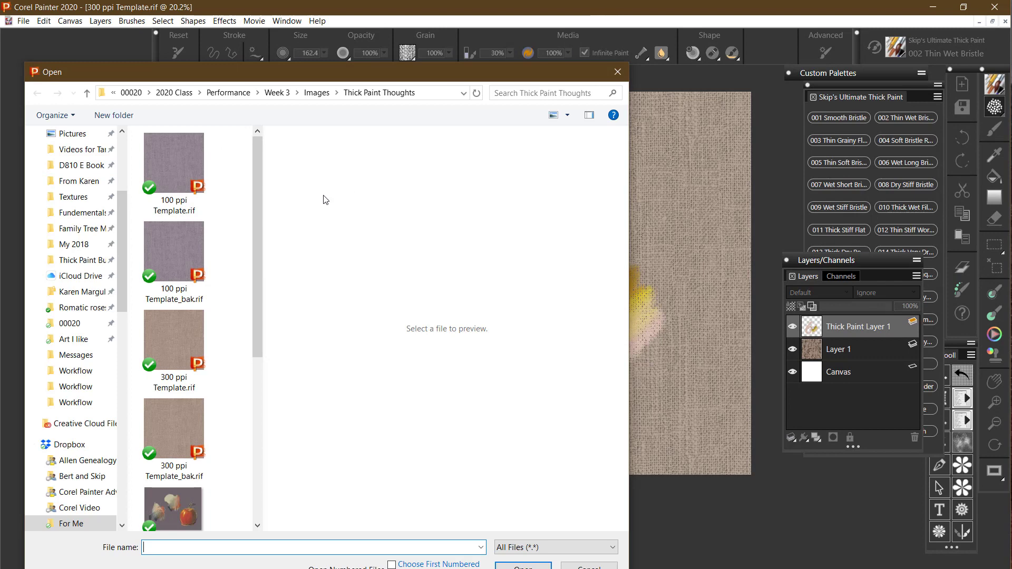
pyautogui.moveTo(254, 219); pyautogui.dragTo(254, 309)
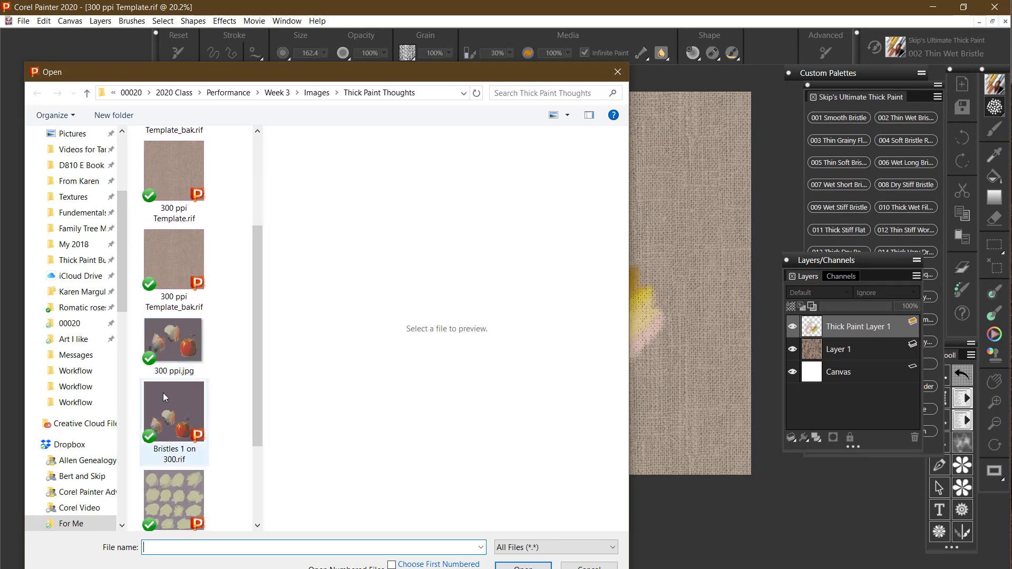
pyautogui.click(166, 407)
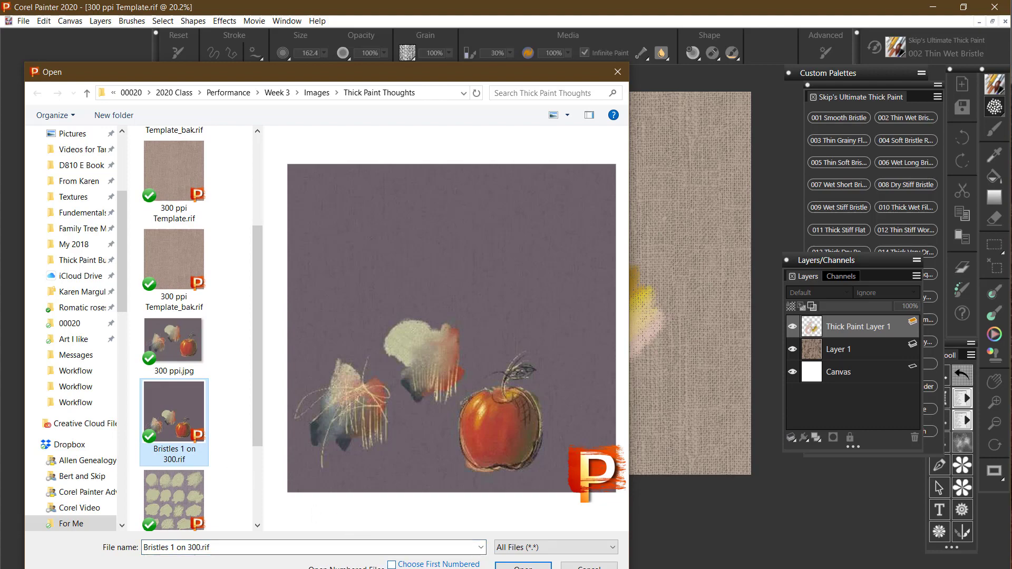
pyautogui.click(523, 567)
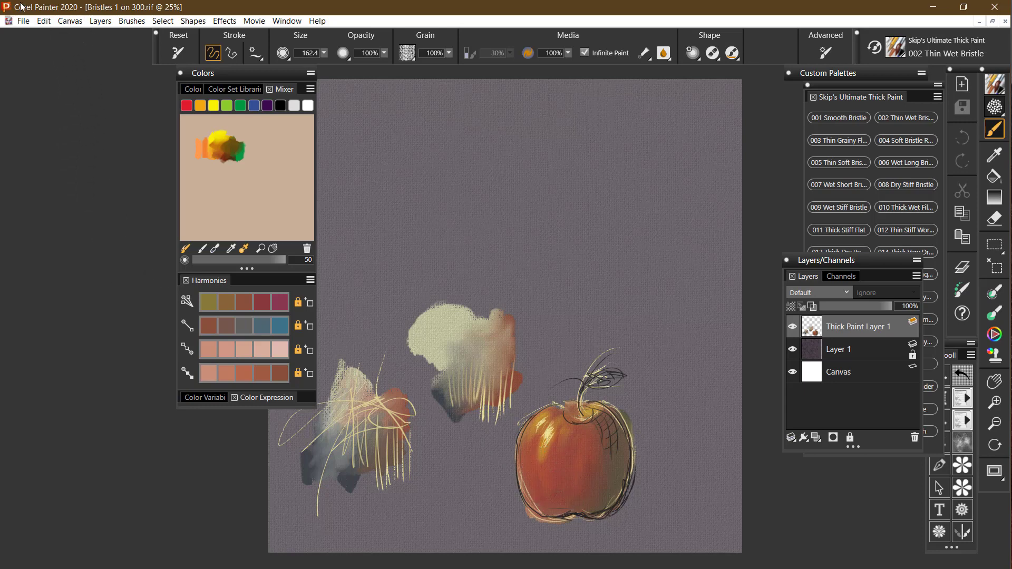
# Go up to For Me, enter 2020 Images, and open Purple fruit.rif
pyautogui.click(24, 21)
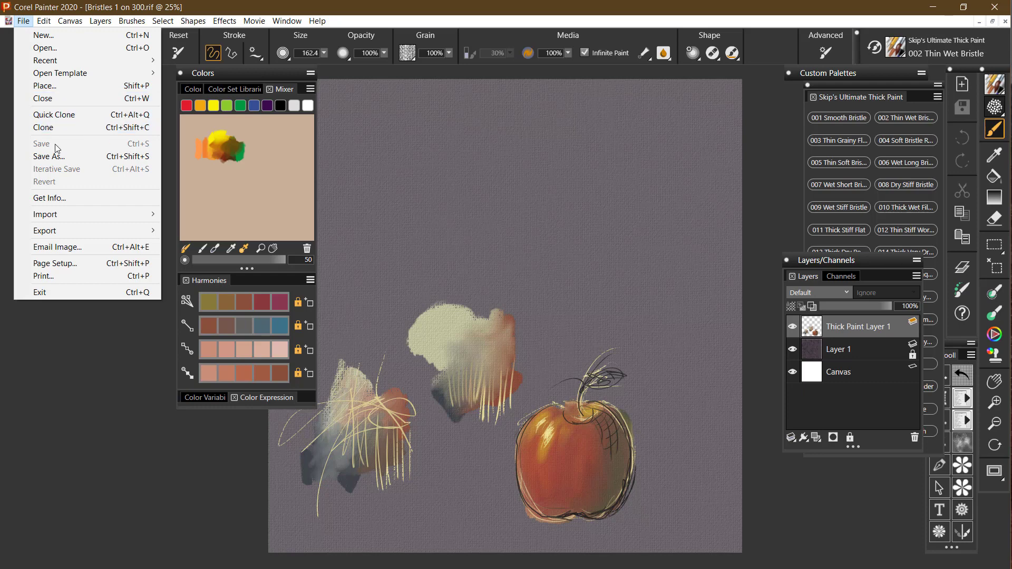
pyautogui.click(57, 49)
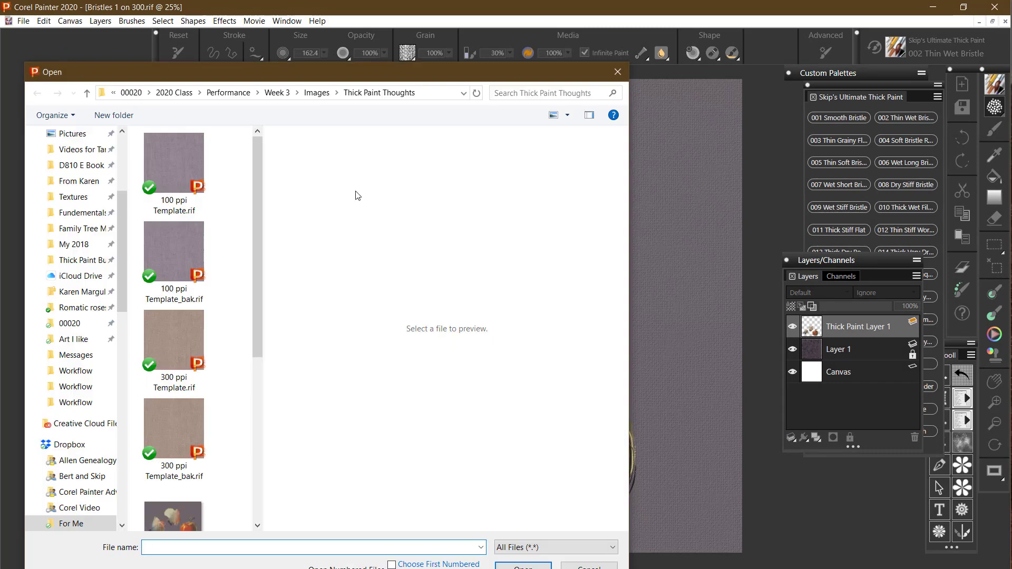
pyautogui.moveTo(254, 150)
pyautogui.mouseDown()
pyautogui.moveTo(244, 409)
pyautogui.moveTo(273, 253)
pyautogui.moveTo(271, 140)
pyautogui.moveTo(262, 149)
pyautogui.mouseUp()
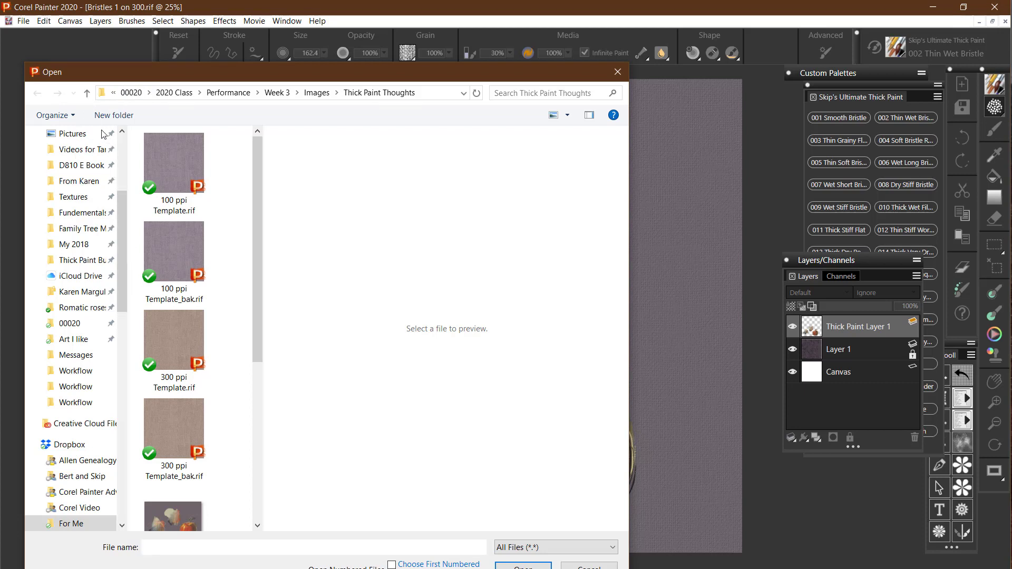
pyautogui.click(89, 95)
pyautogui.click(89, 95)
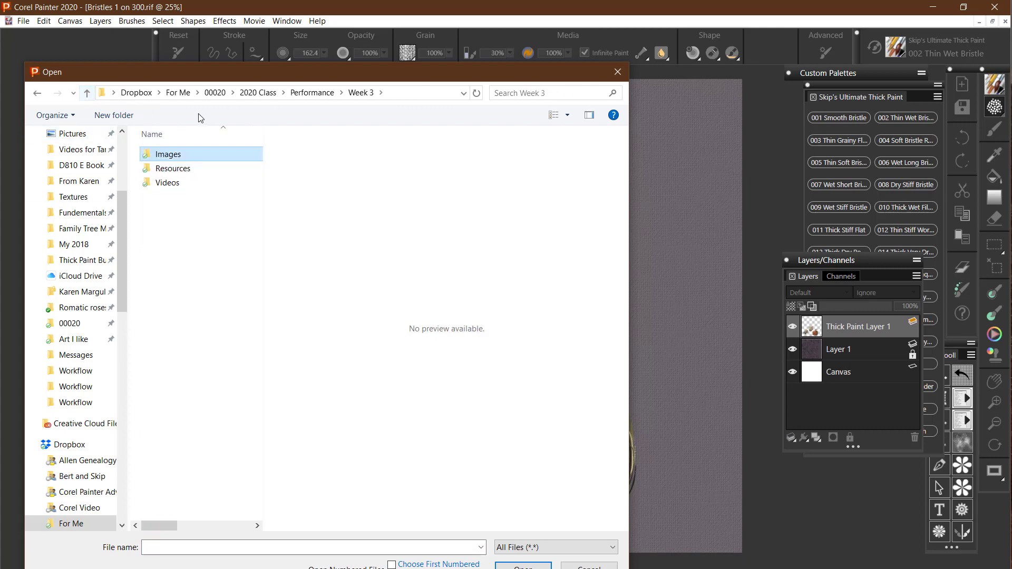
pyautogui.click(177, 93)
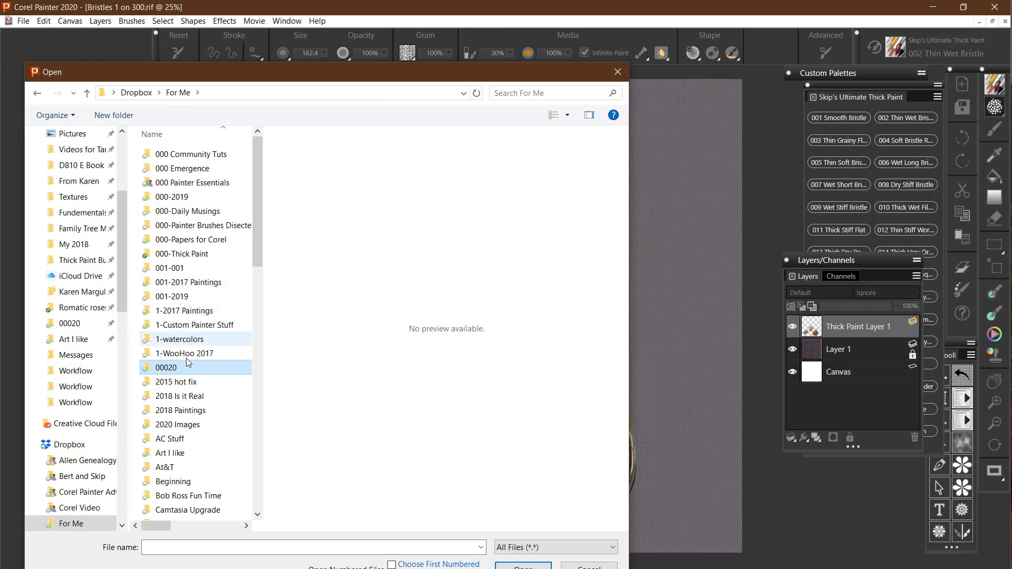
pyautogui.click(188, 425)
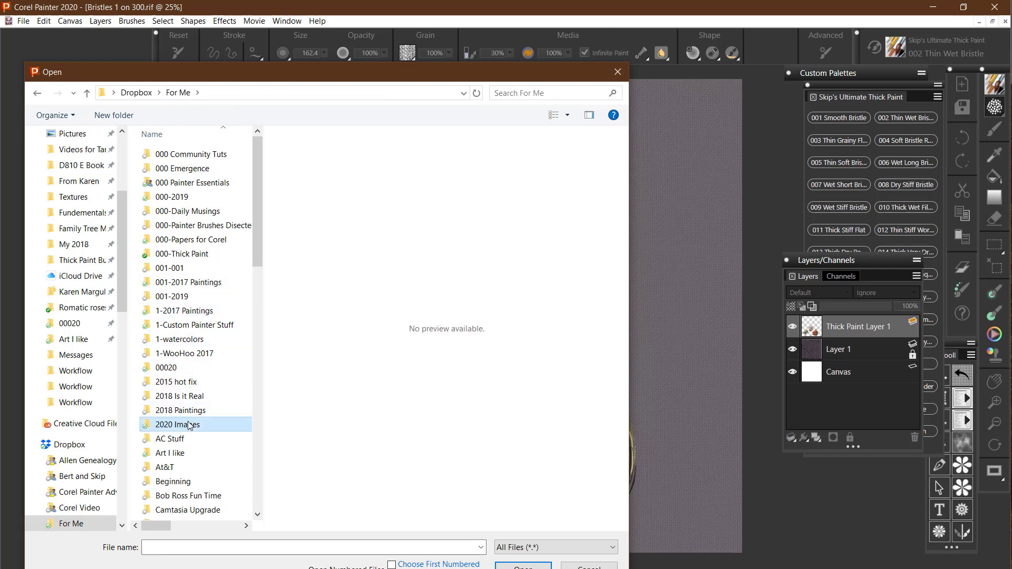
pyautogui.doubleClick(192, 429)
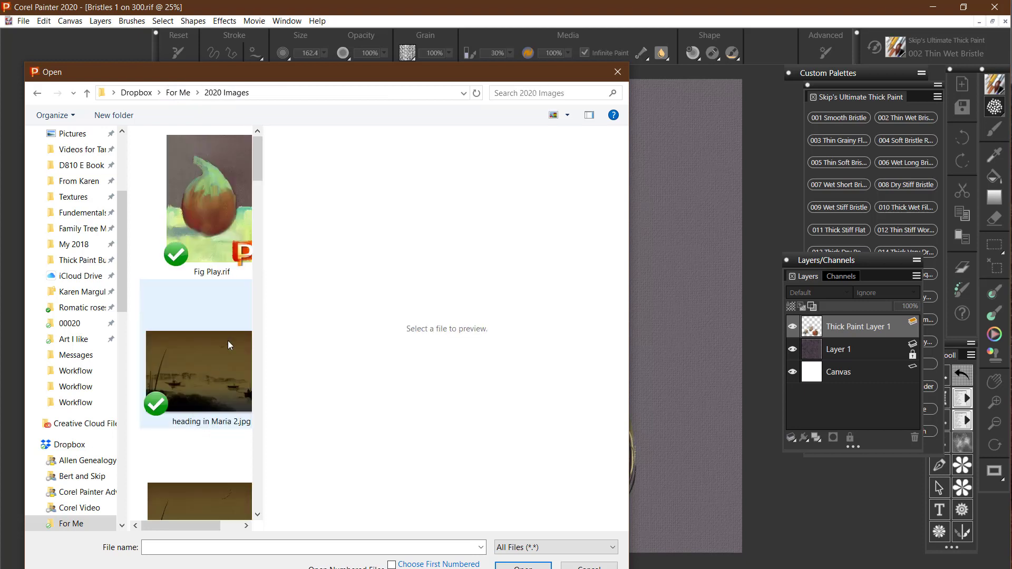
pyautogui.moveTo(256, 165); pyautogui.dragTo(257, 318)
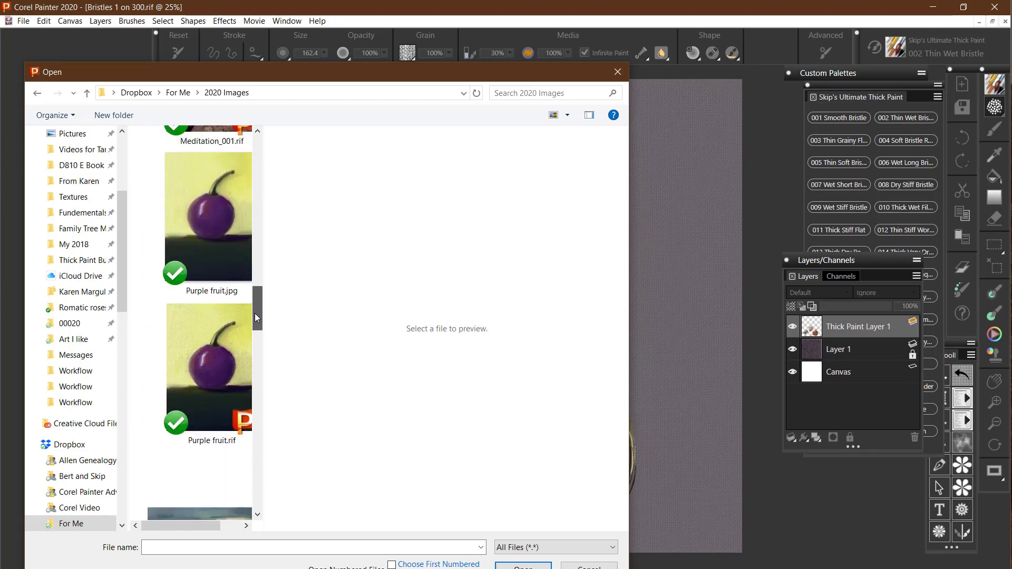
pyautogui.click(209, 369)
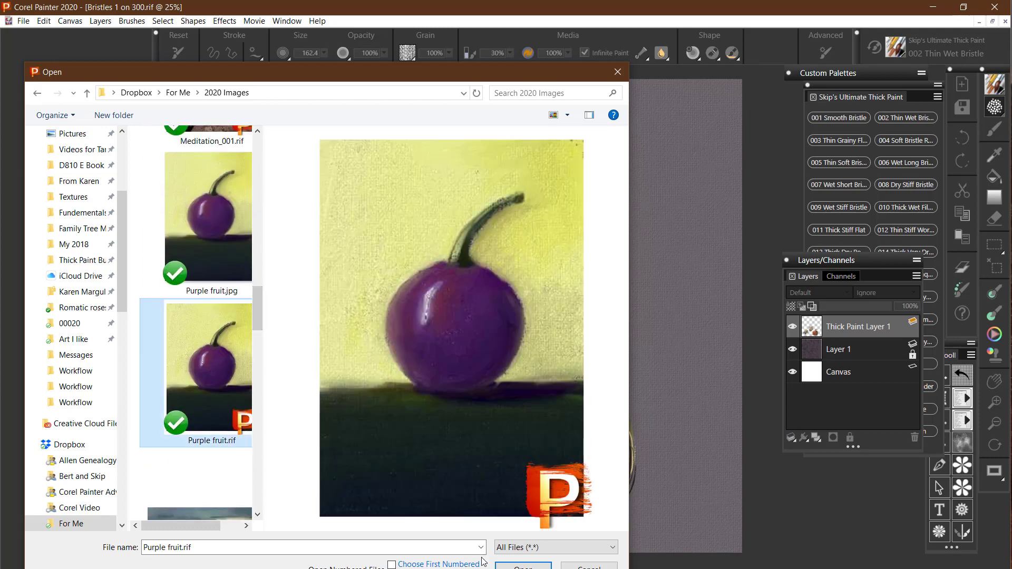
pyautogui.click(521, 566)
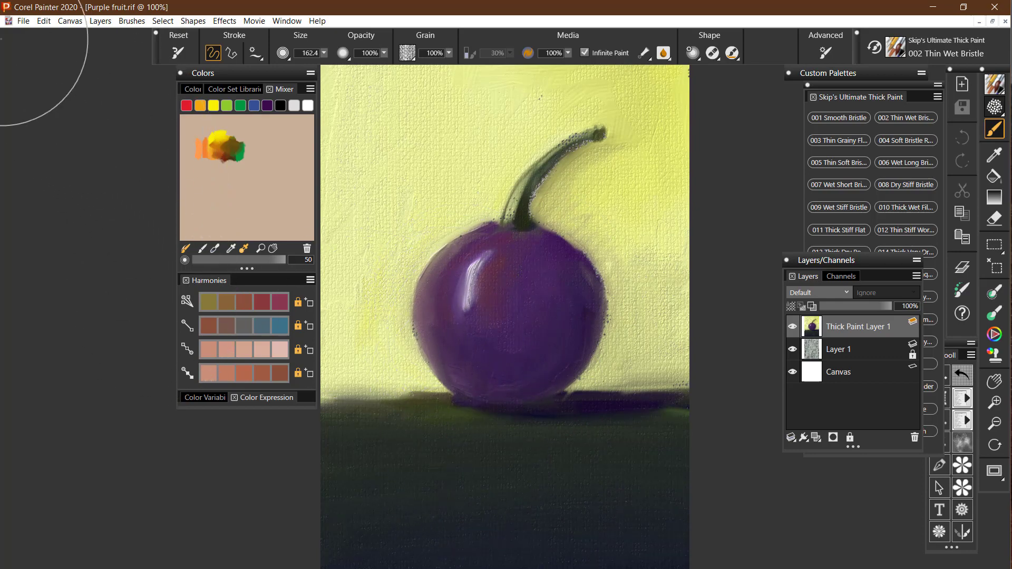
pyautogui.click(23, 21)
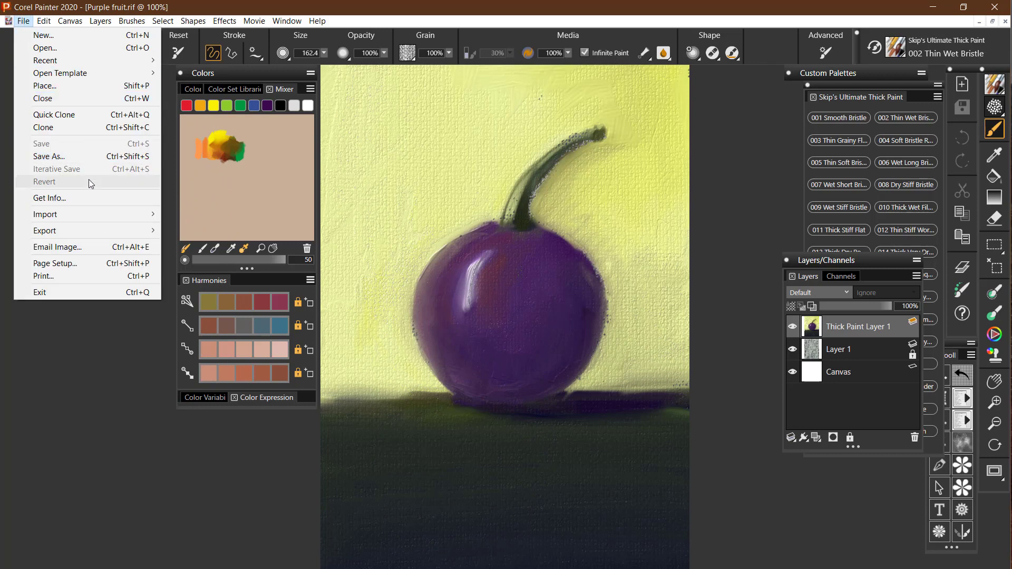
pyautogui.click(65, 48)
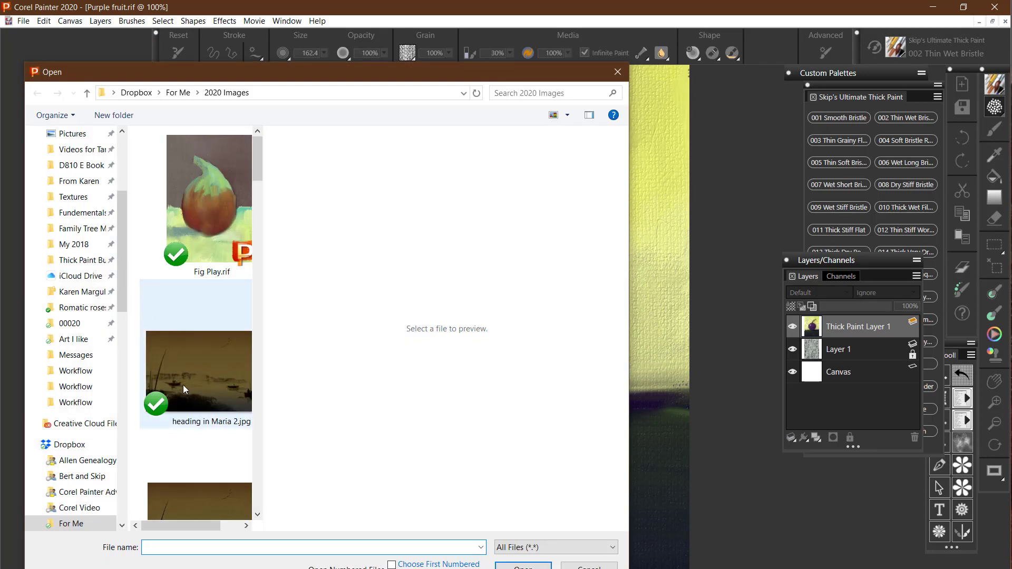
pyautogui.moveTo(258, 167); pyautogui.dragTo(258, 292)
pyautogui.click(218, 312)
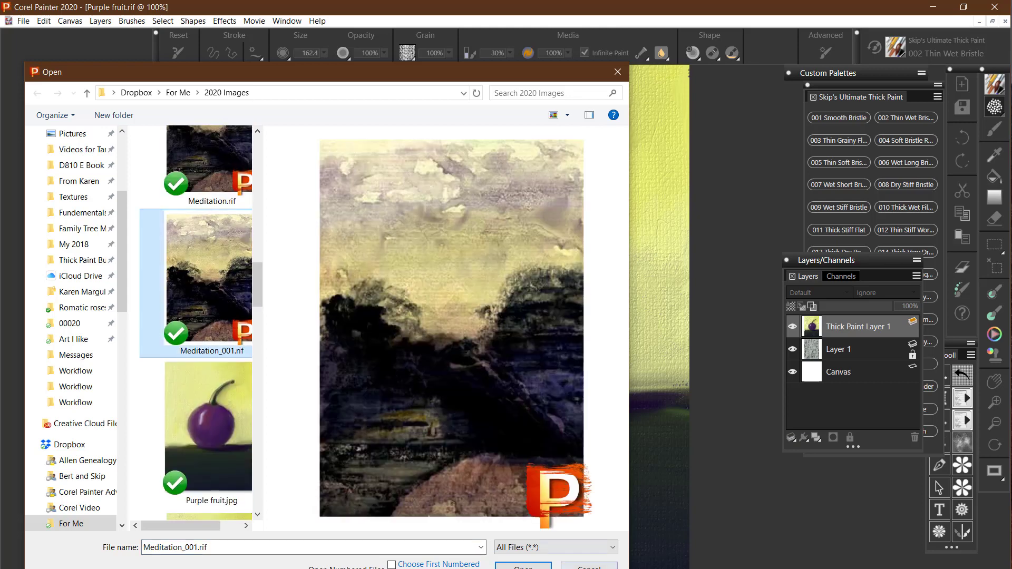
# Cancel the Open dialog, leaving Meditation_001.rif unopened
pyautogui.press('Escape')
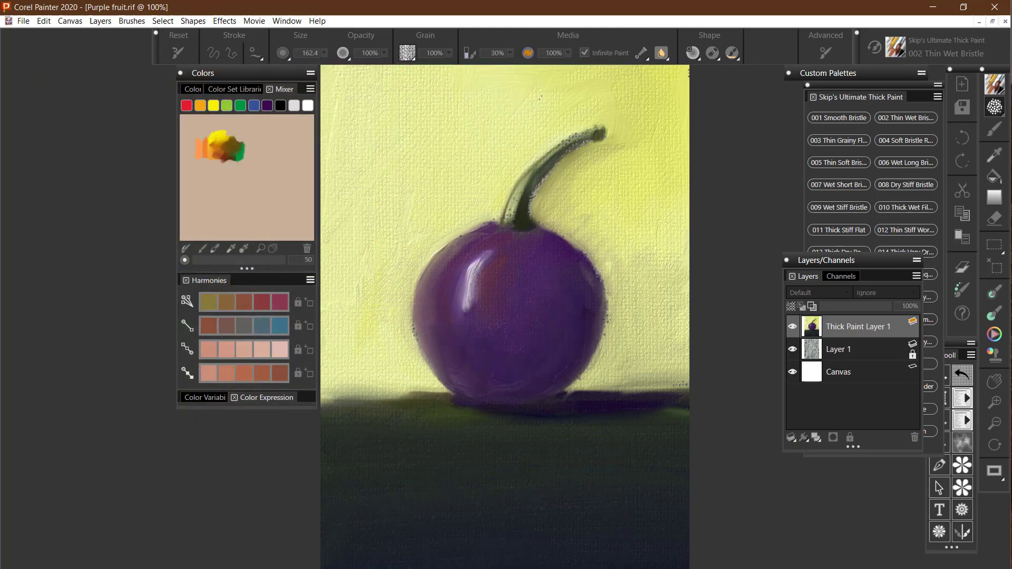